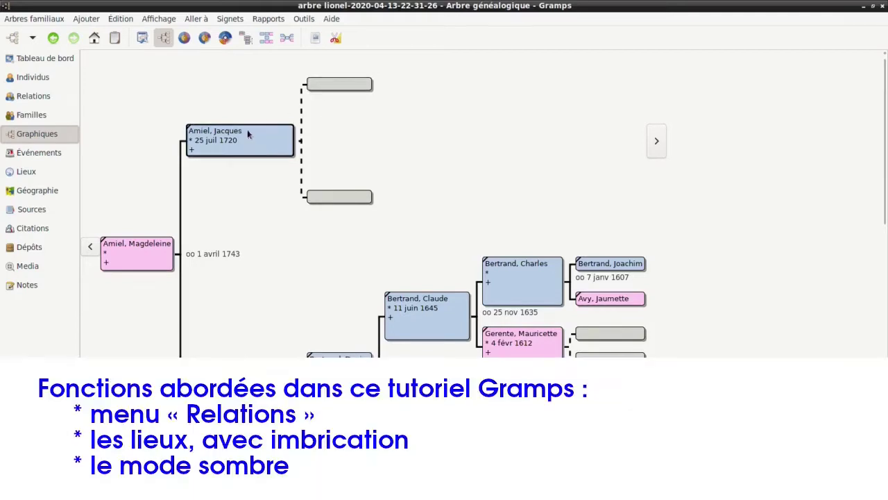
Step: Create a parent family for the central woman's father and start adding the husband with his given name
double_click(339, 86)
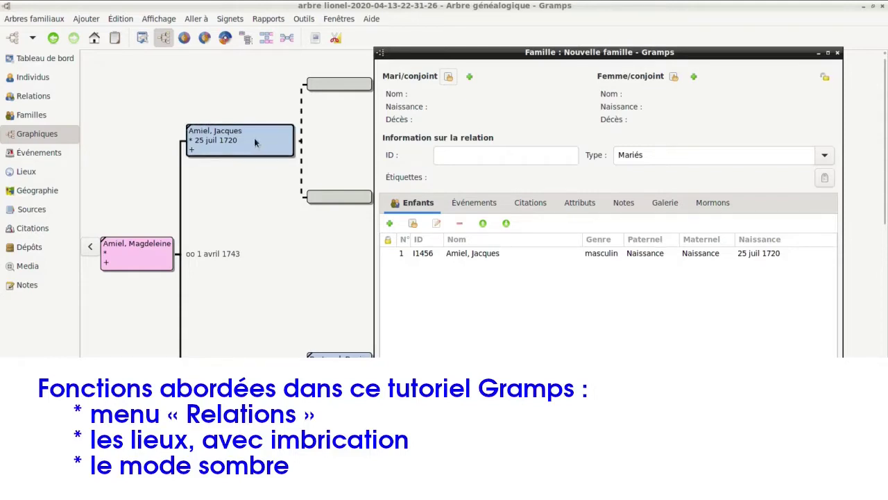
click(470, 77)
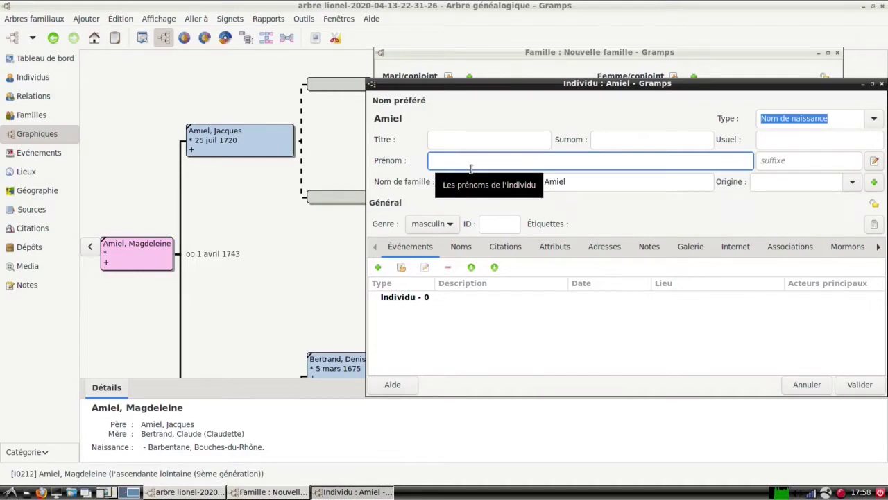
text(Pie)
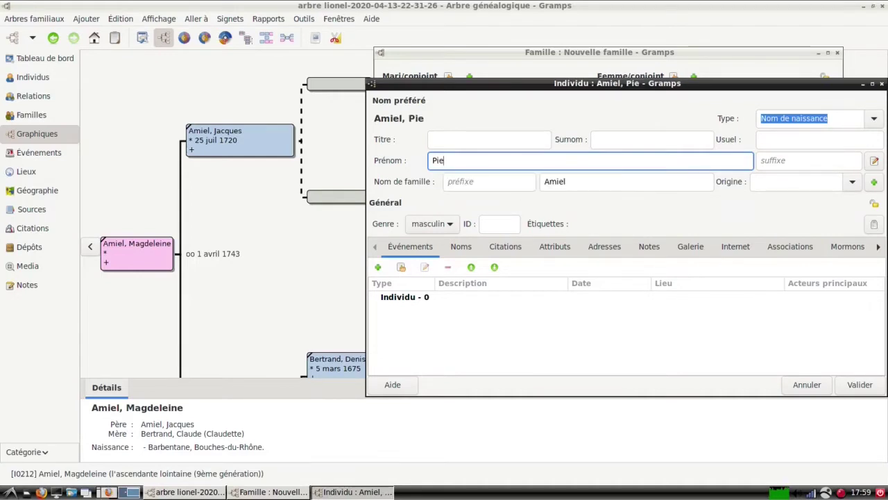
text(rre)
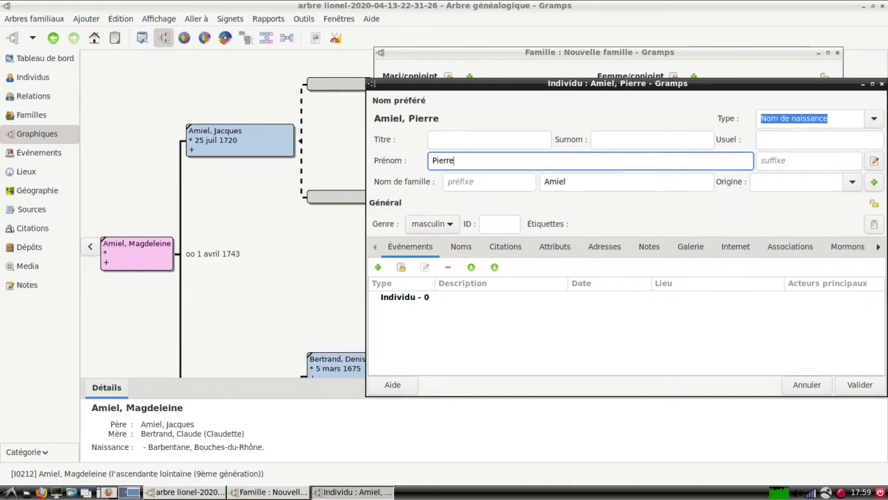
Step: Record the husband's birth event with its date and the place Barbentane, Bouches-du-Rhône, and save him and the new family
click(378, 269)
text(2)
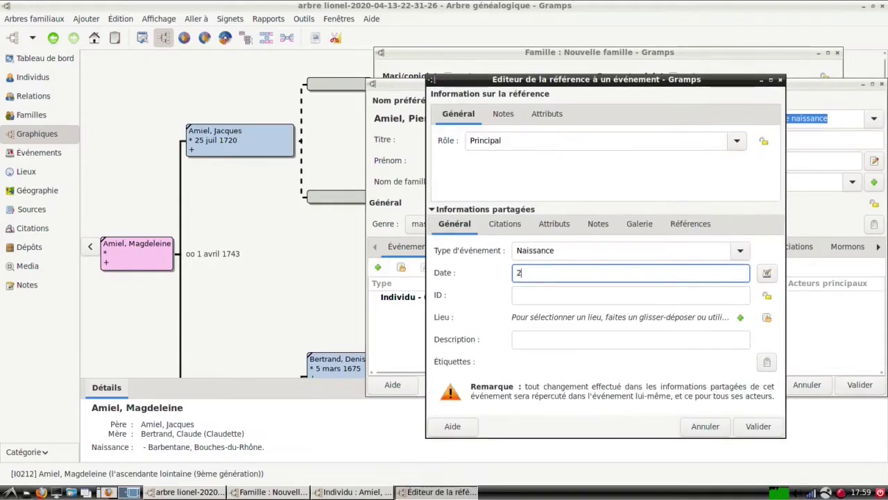
text(5/07/1)
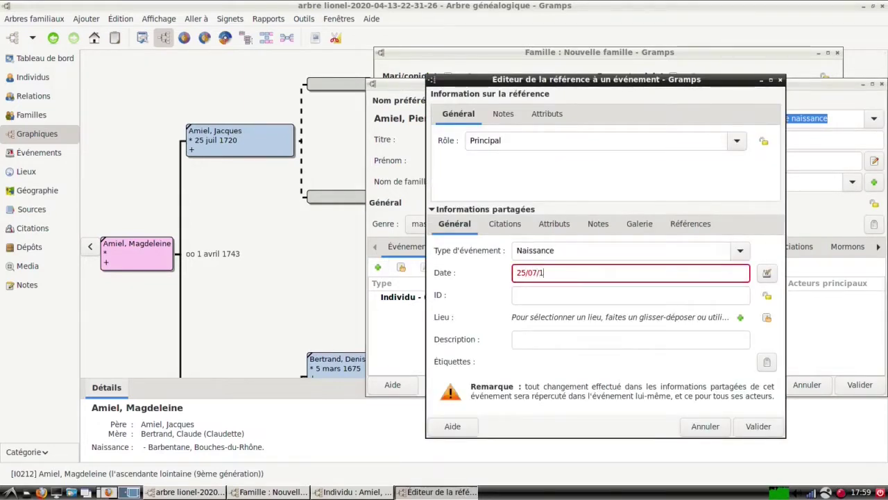
text(720)
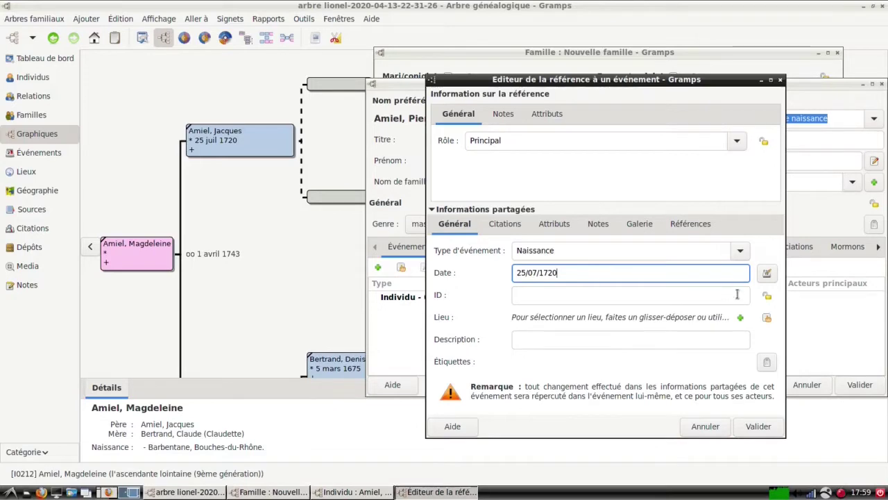
click(767, 317)
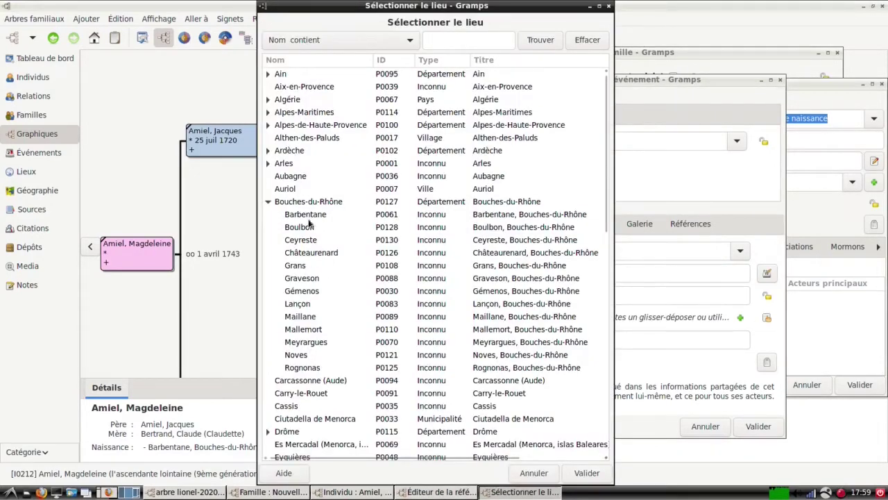
click(305, 218)
click(588, 473)
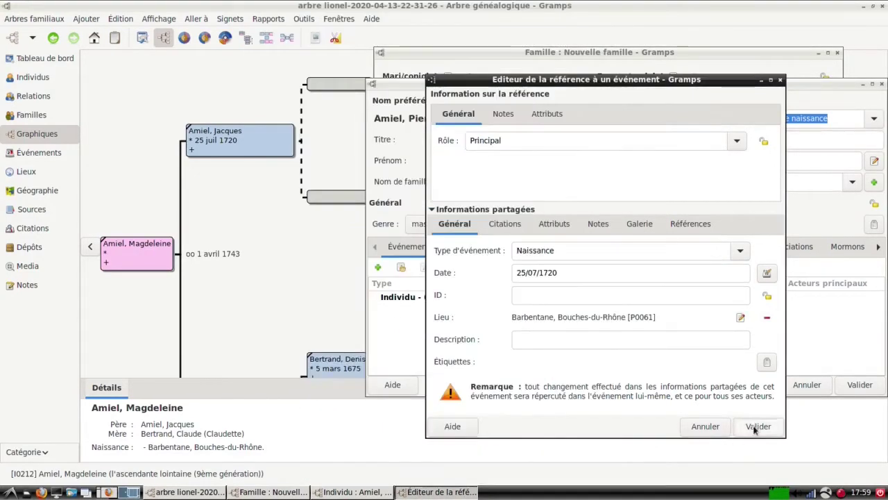
click(756, 427)
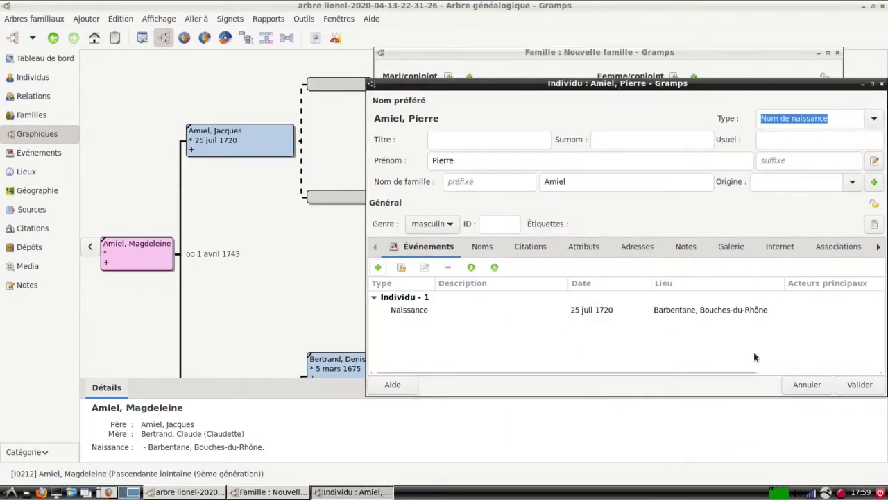
click(857, 385)
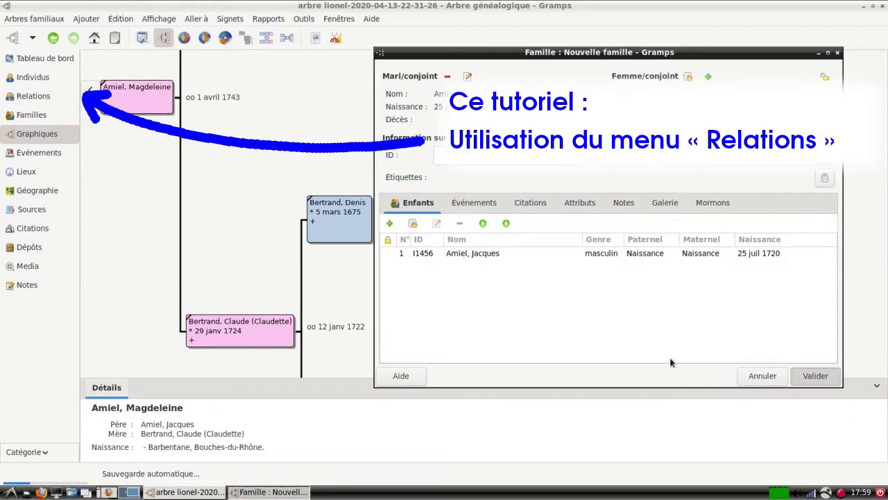
key(Return)
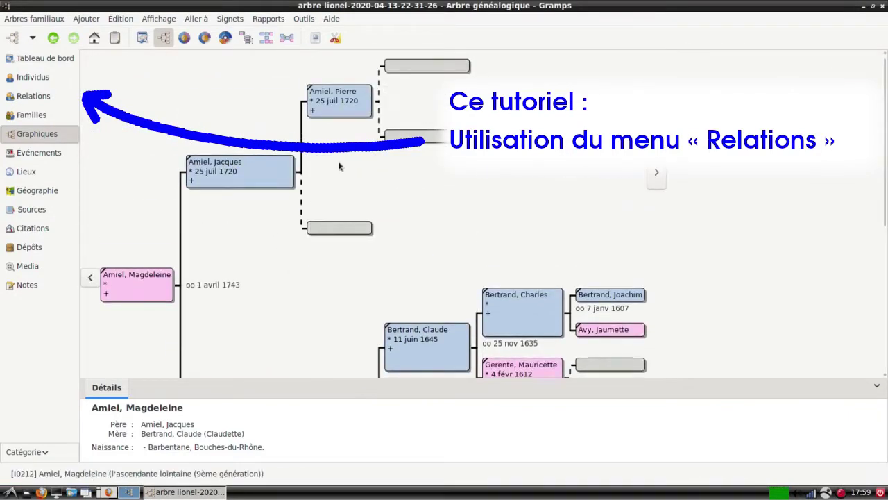
Step: Make the central woman's father the active person and open his parents' family for editing from his relations
click(227, 171)
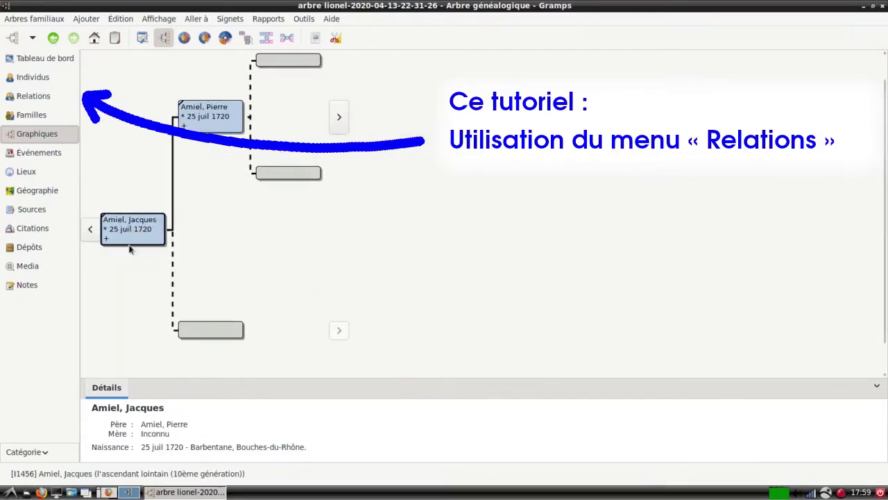
click(50, 98)
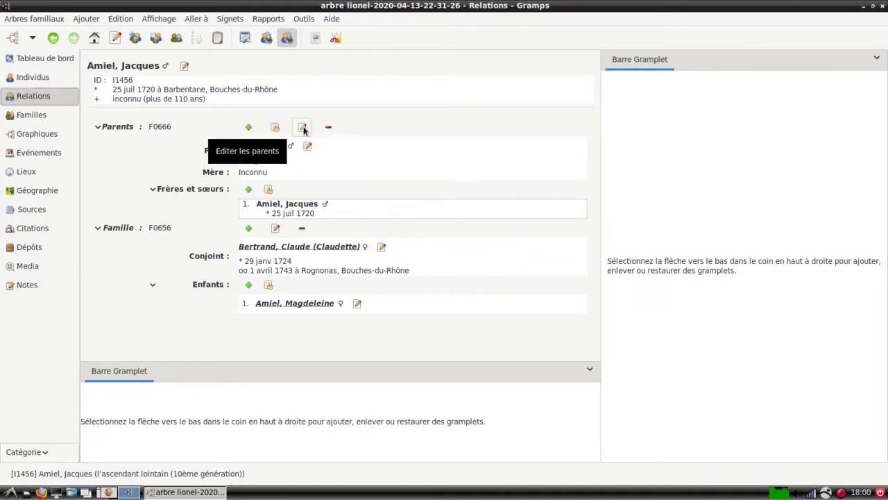
click(303, 128)
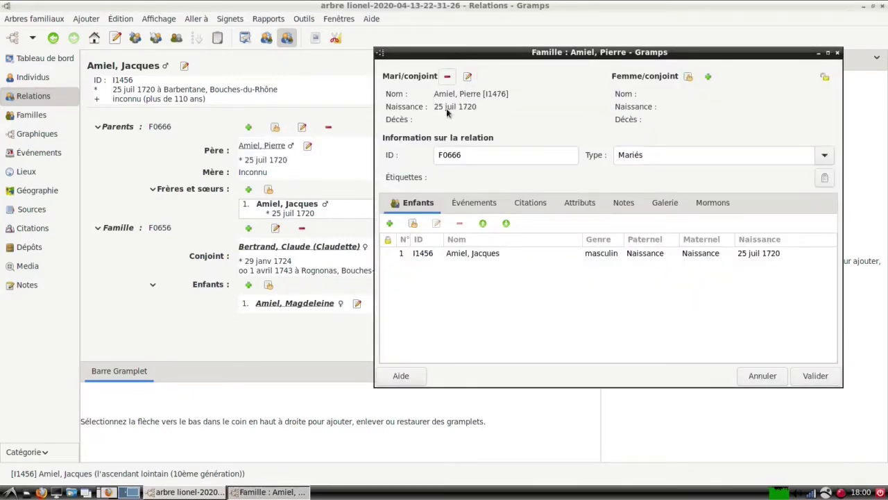
Step: Add a new wife to the parents' family and enter her given names and birth surname
click(708, 78)
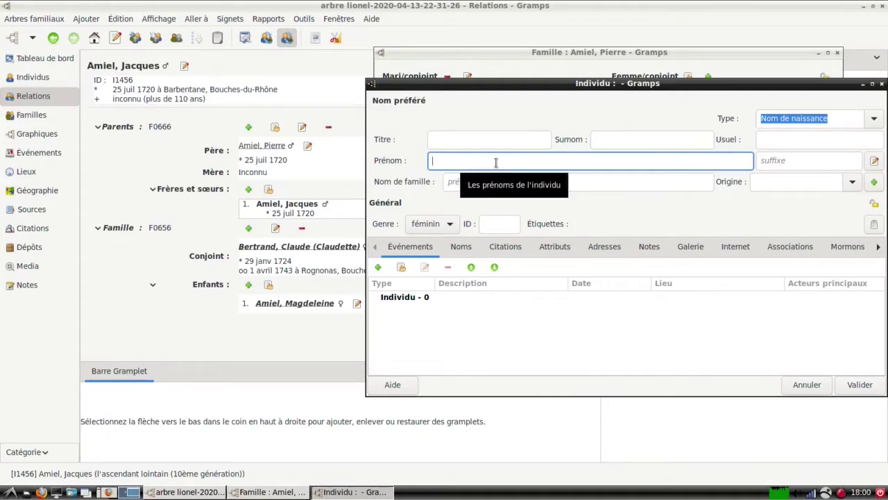
text(Mar)
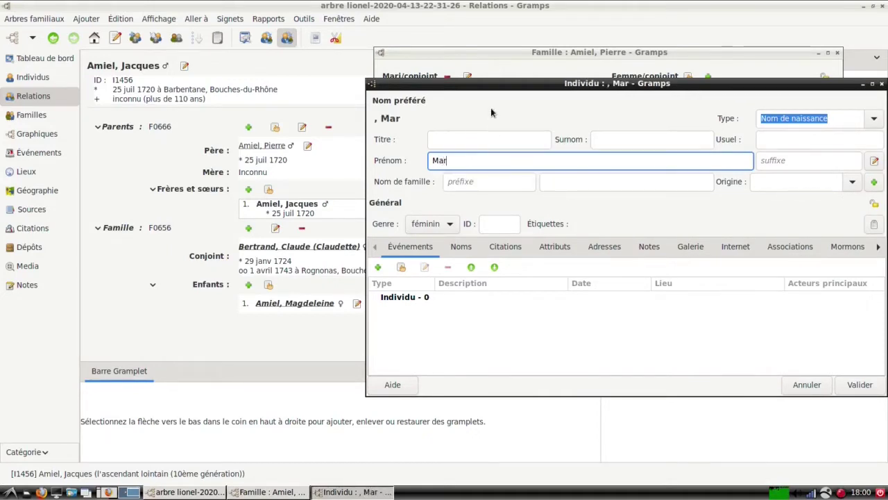
text(ie Magdeleine)
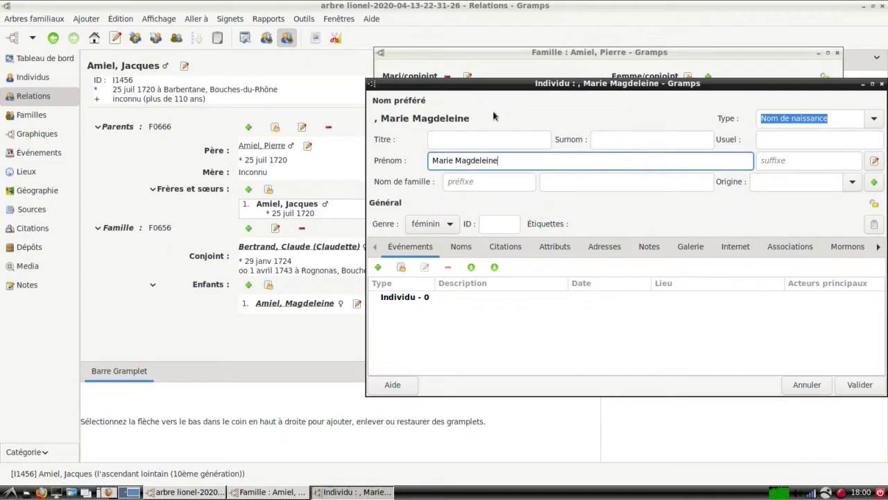
click(603, 182)
text(Guyon)
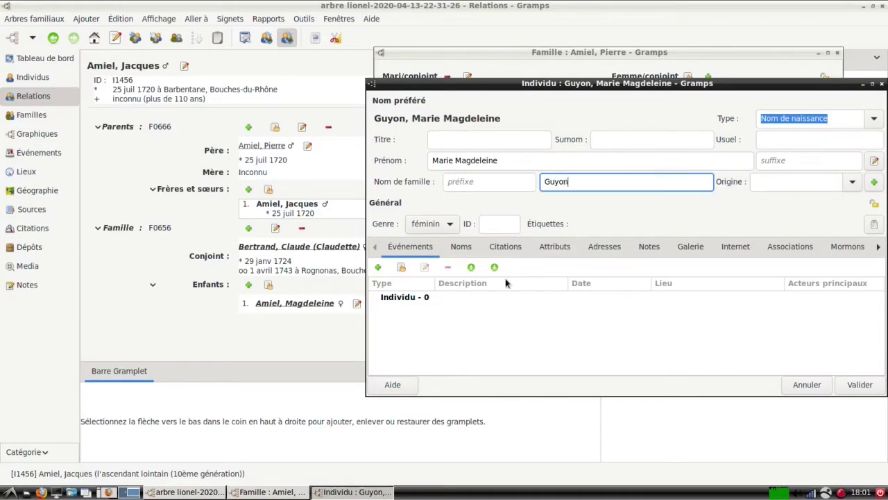
Step: Record the wife's birth event with its date and the place Barbentane, Bouches-du-Rhône, and save her
click(378, 267)
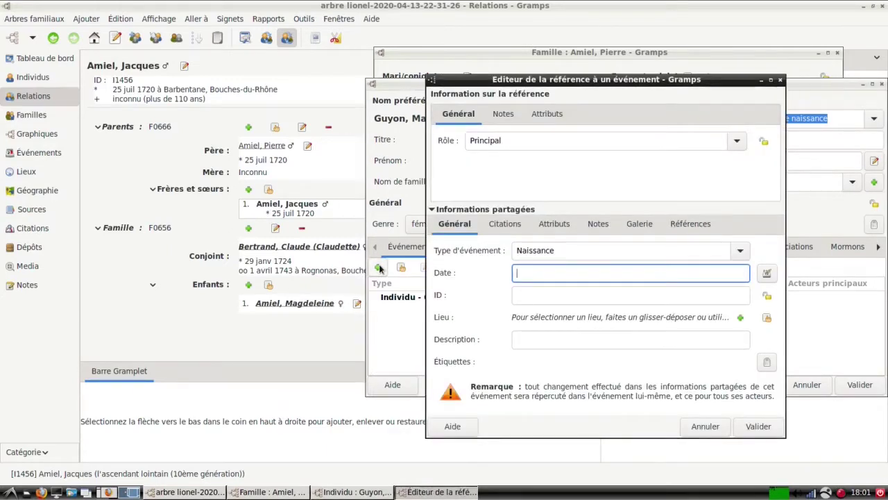
text(29/12/1696)
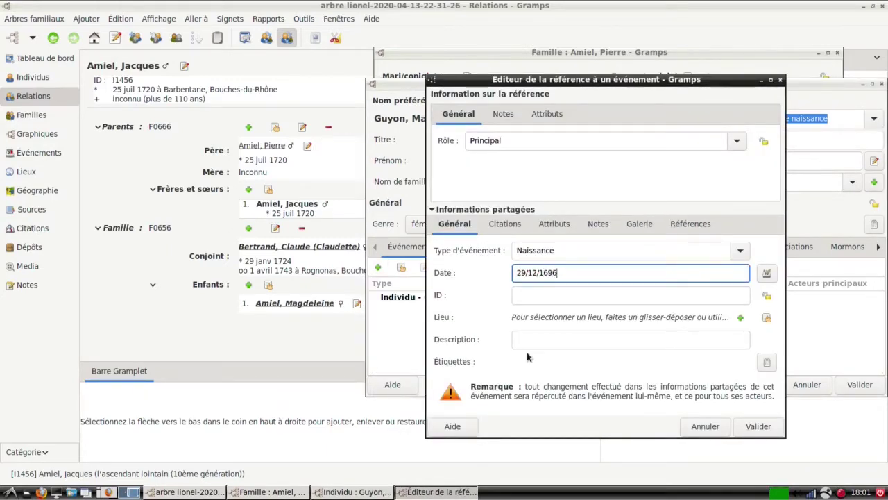
click(767, 317)
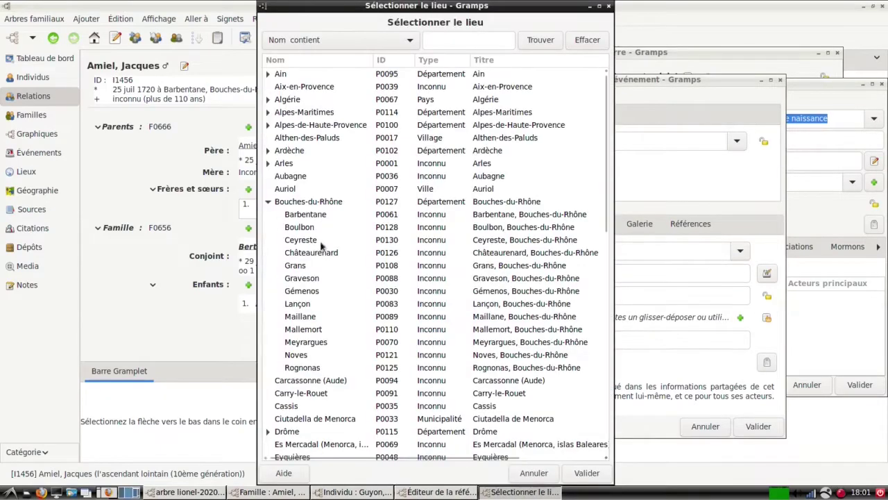
click(320, 216)
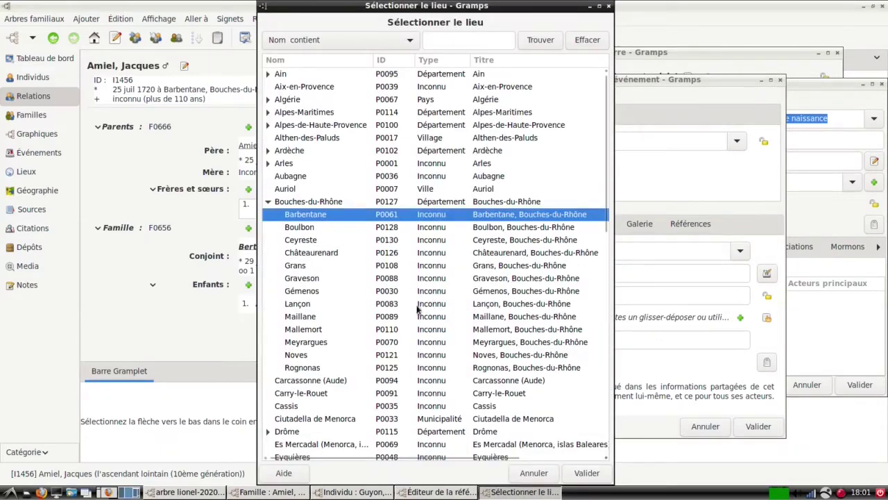
click(586, 472)
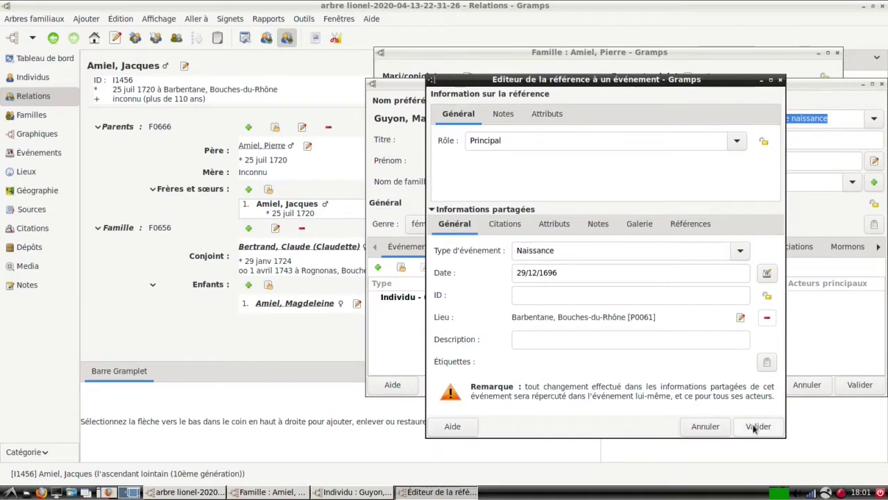
click(754, 426)
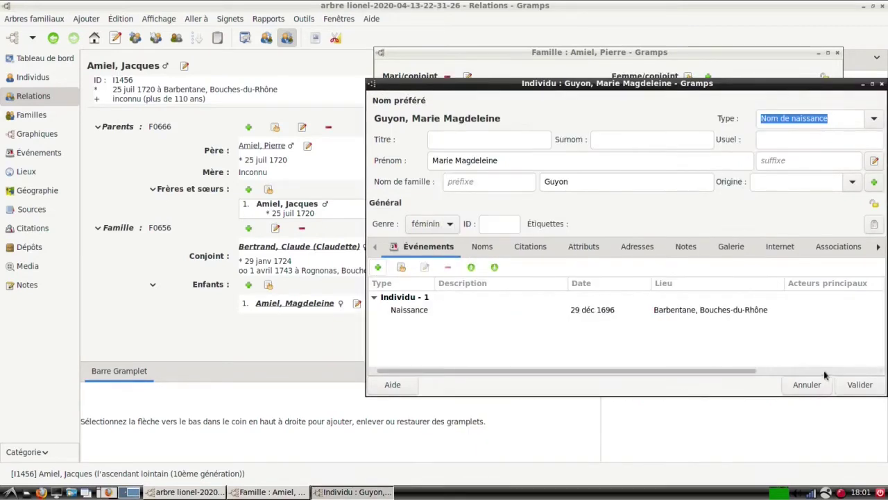
click(858, 386)
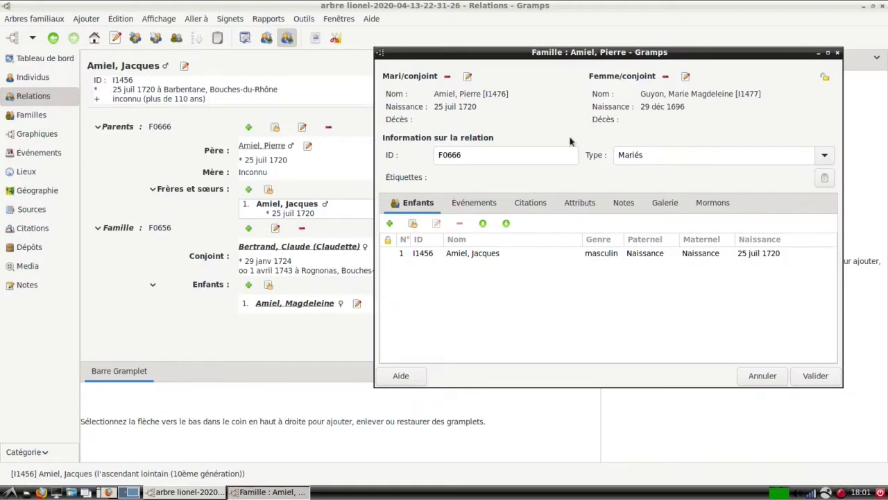
Step: Add a marriage event dated 1/04/1743 at Barbentane, Bouches-du-Rhône to the parents' family and save the family
click(469, 203)
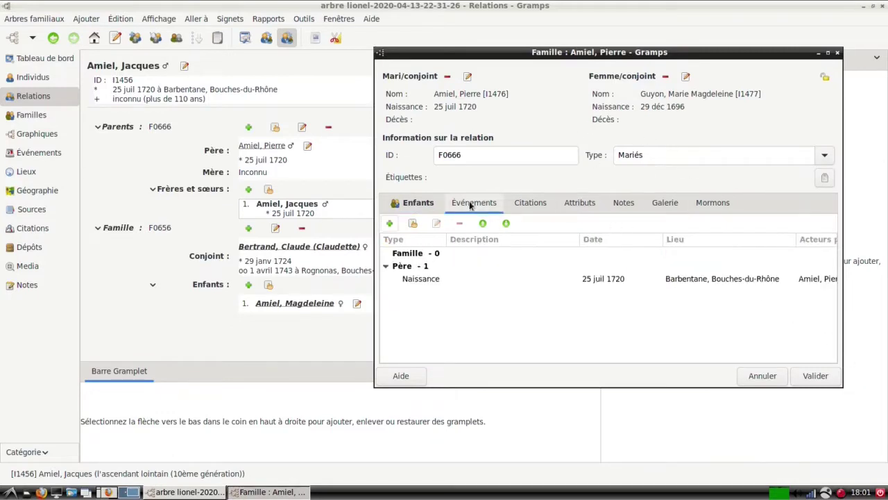
click(390, 224)
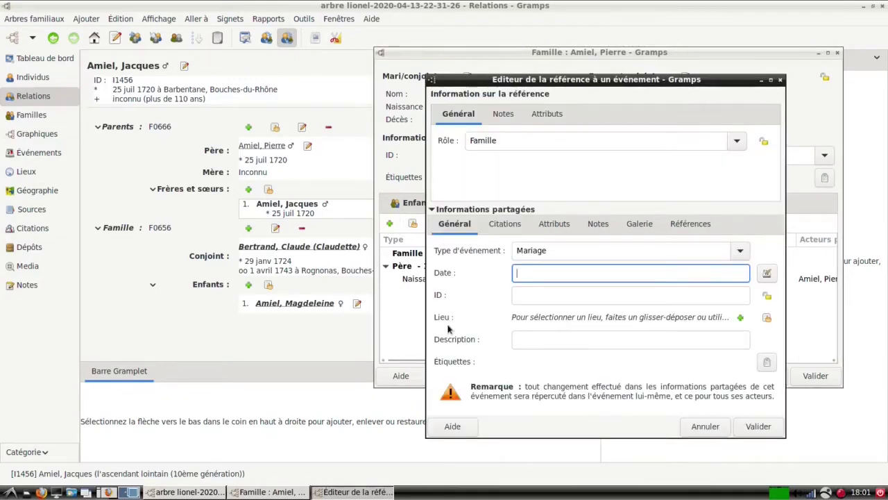
text(1/04/1743)
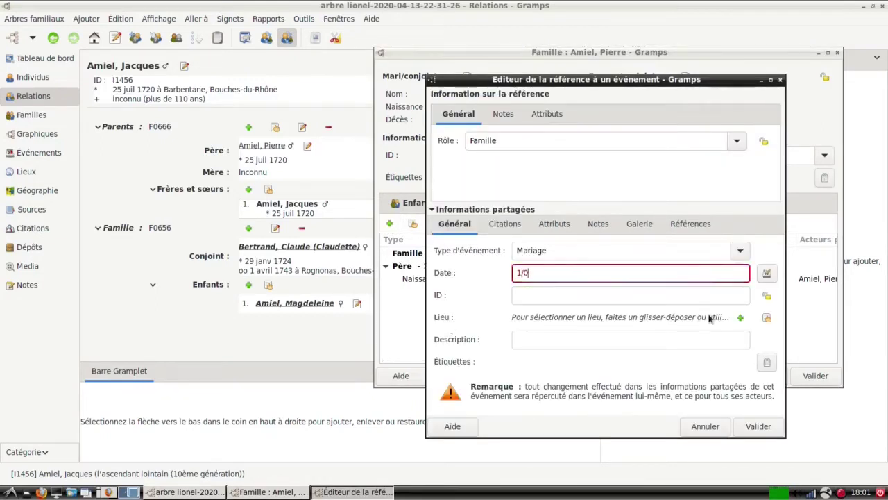
click(767, 318)
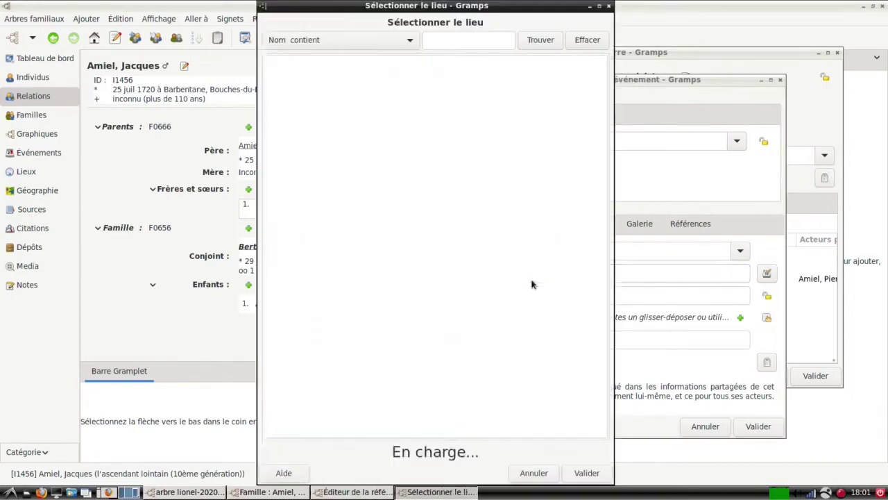
click(585, 471)
click(759, 426)
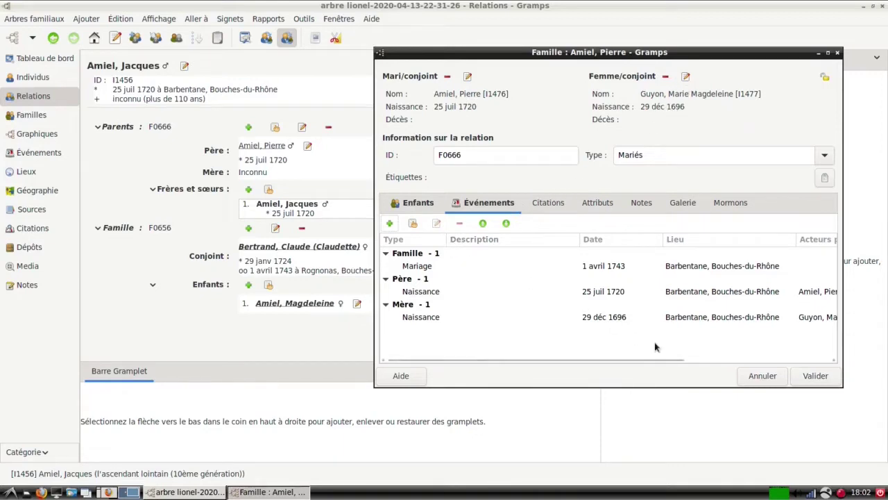
click(420, 204)
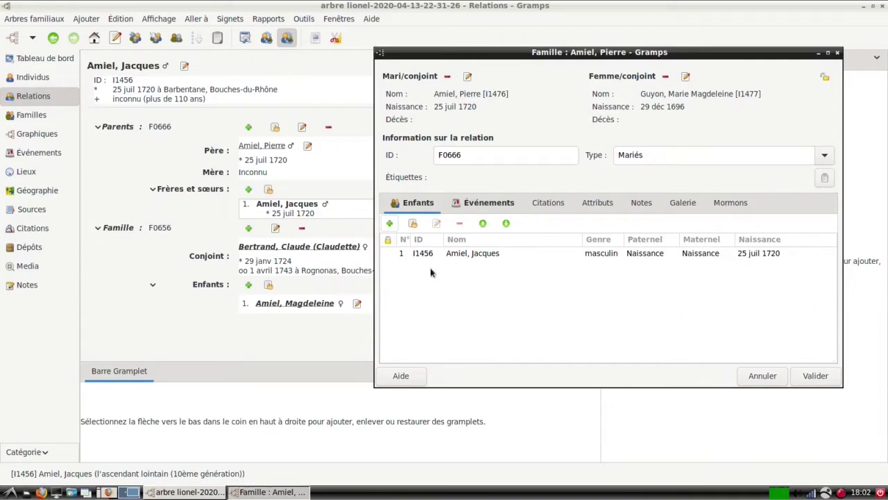
click(816, 376)
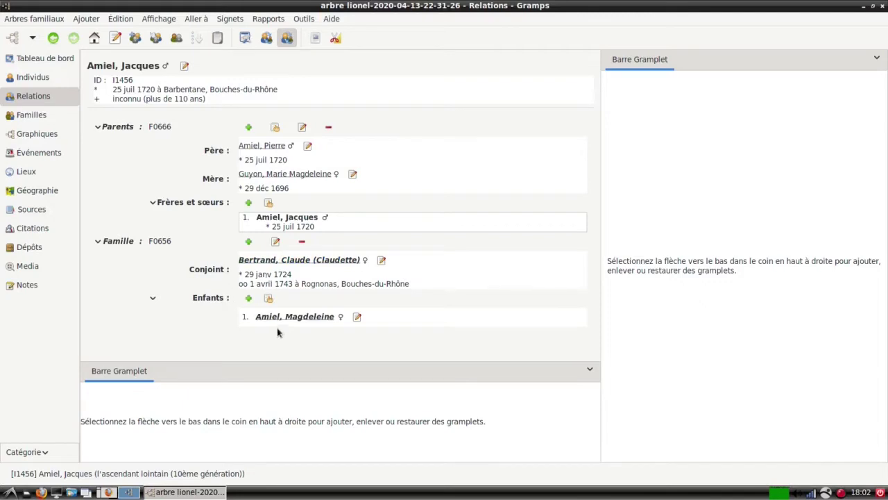
Step: Make the couple's only child the active person and show her pedigree chart
click(313, 318)
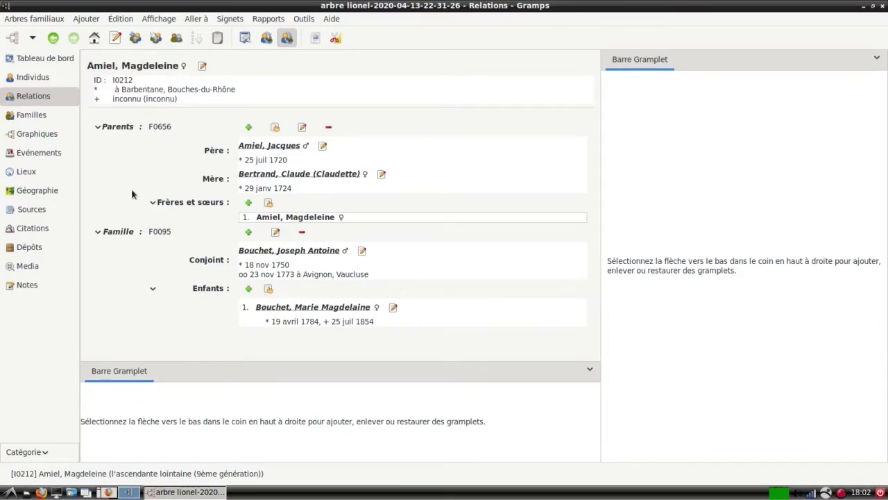
click(36, 134)
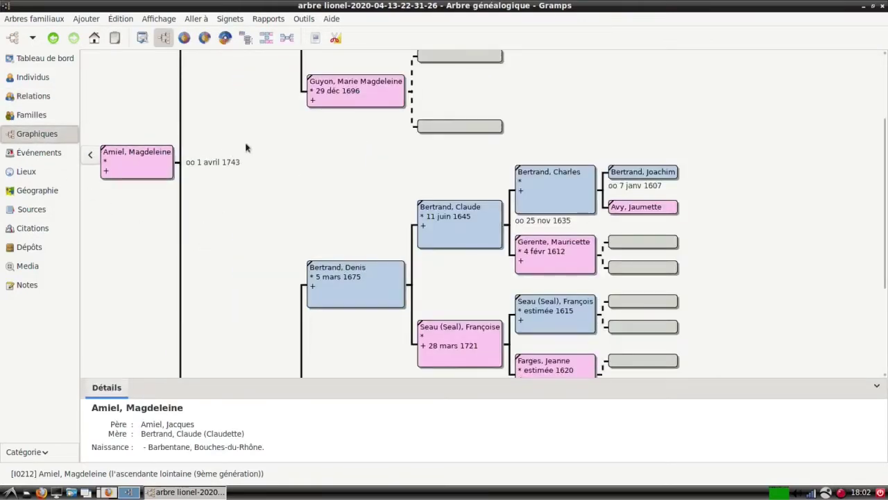
Step: Open the relations view and make the active woman's paternal grandfather the active person
drag(252, 137, 265, 259)
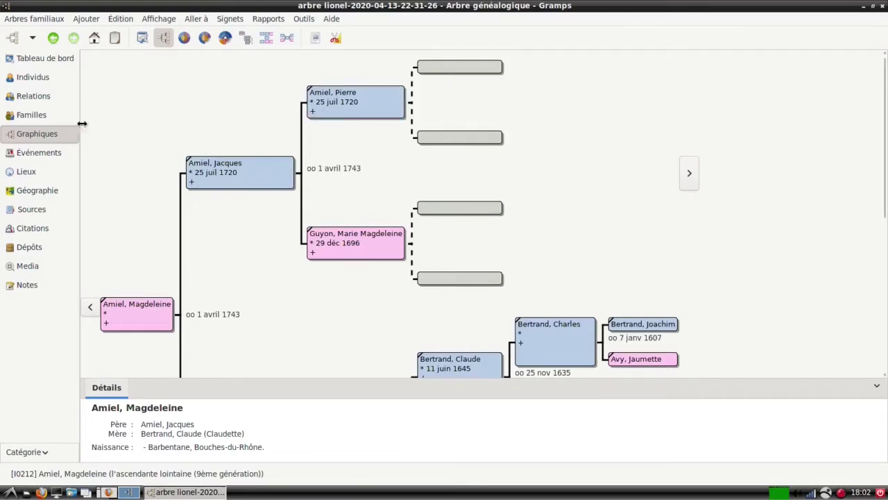
click(38, 95)
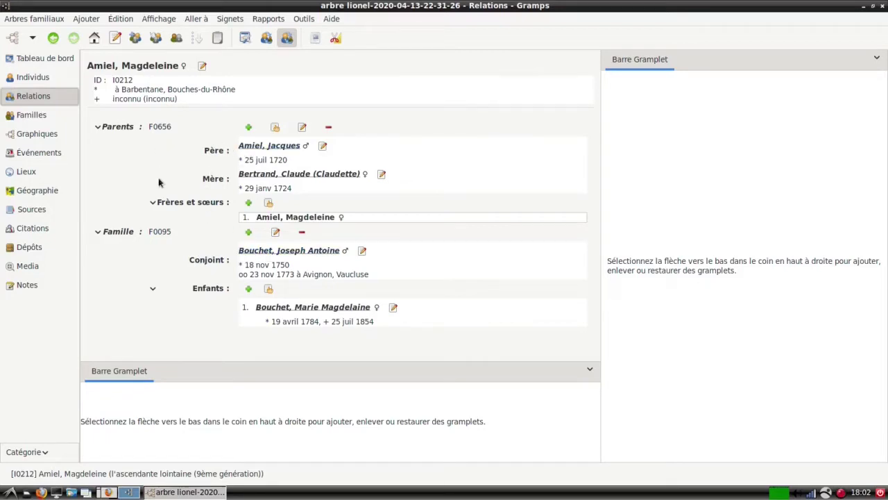
click(265, 147)
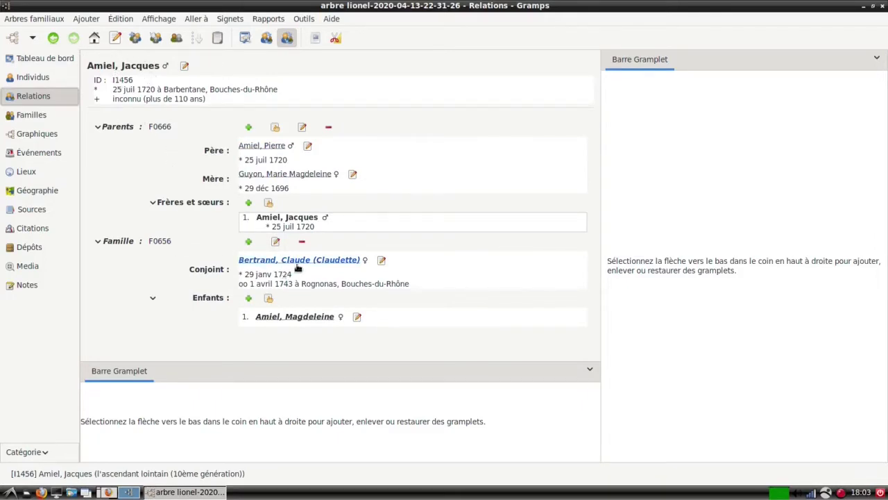
click(254, 148)
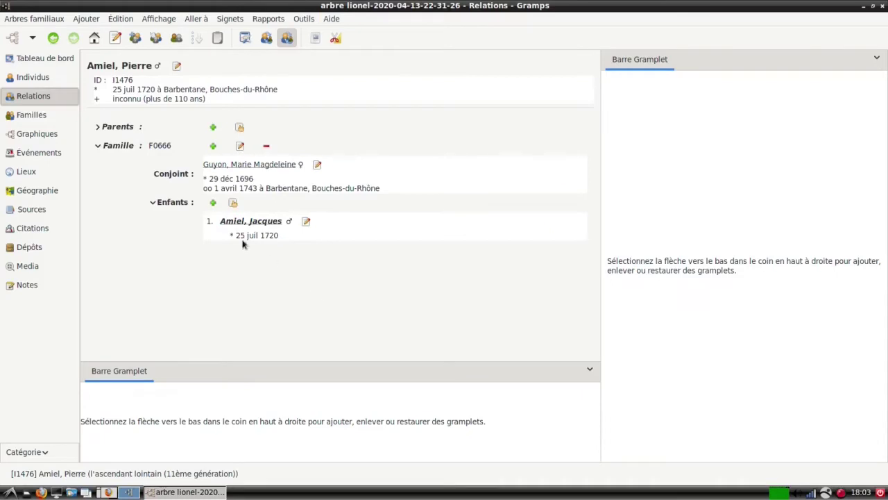
Step: Create a new parents' family for this grandfather and add his father with the given name filled in
click(213, 127)
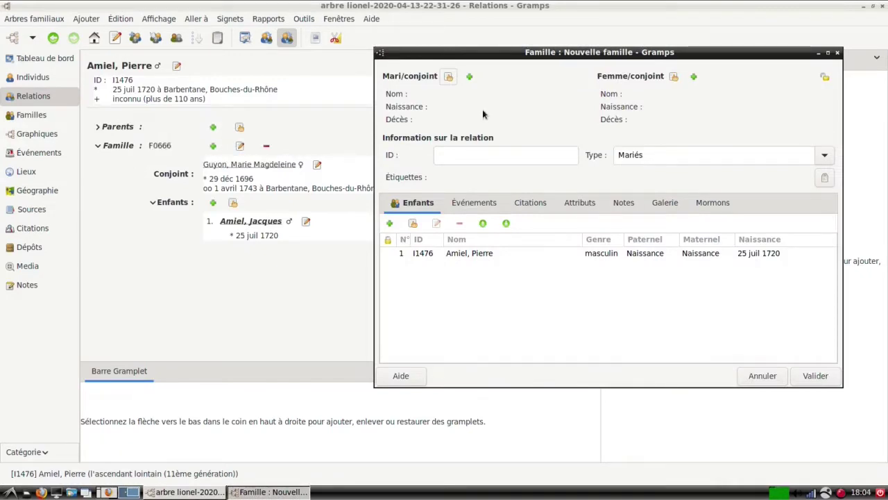
click(469, 77)
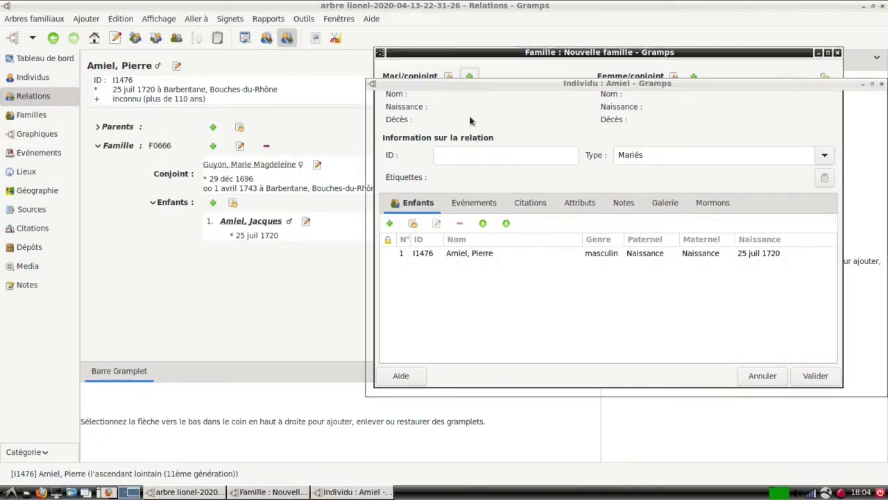
text(Pierre)
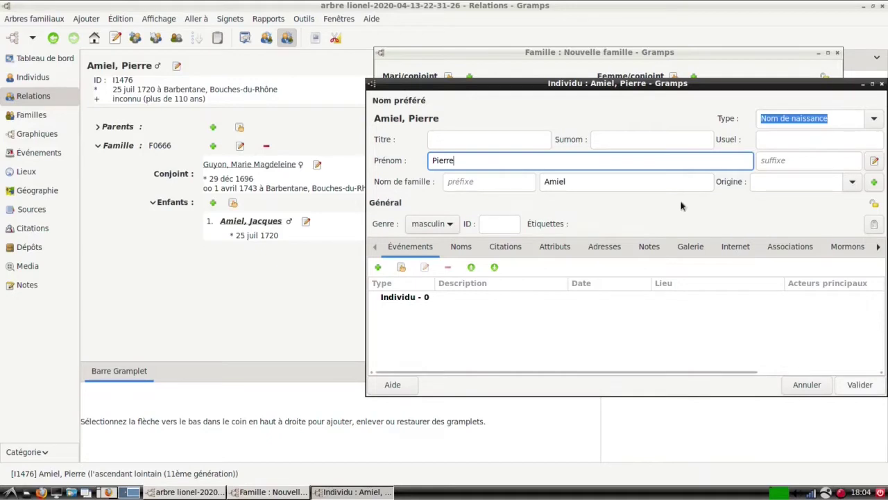
key(Return)
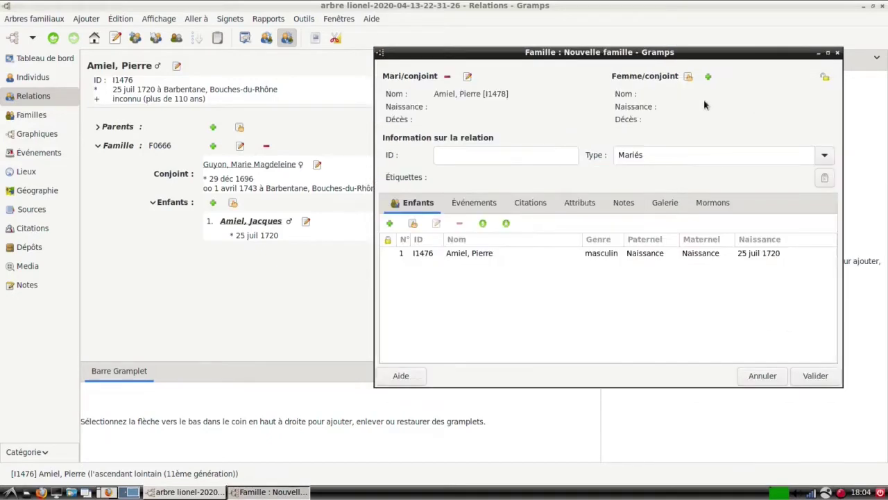
Step: Add the mother with her given name and birth surname to the new parents' family, and save the family
click(708, 76)
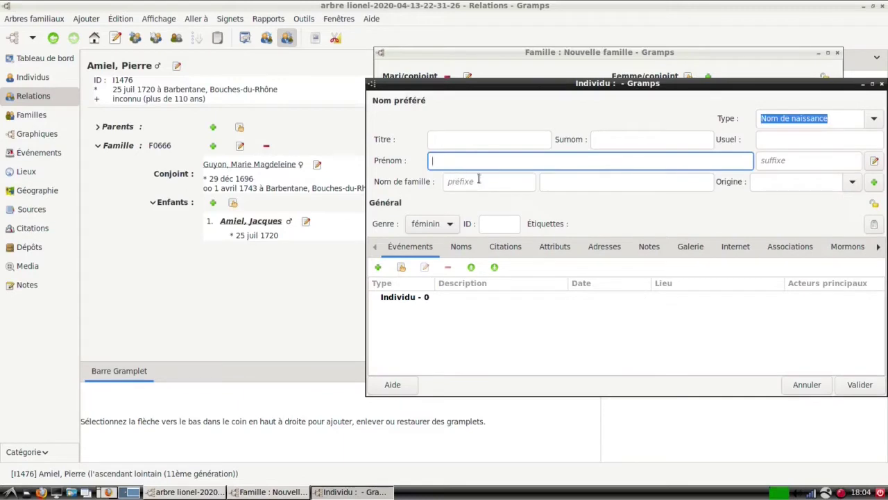
text(Firmine)
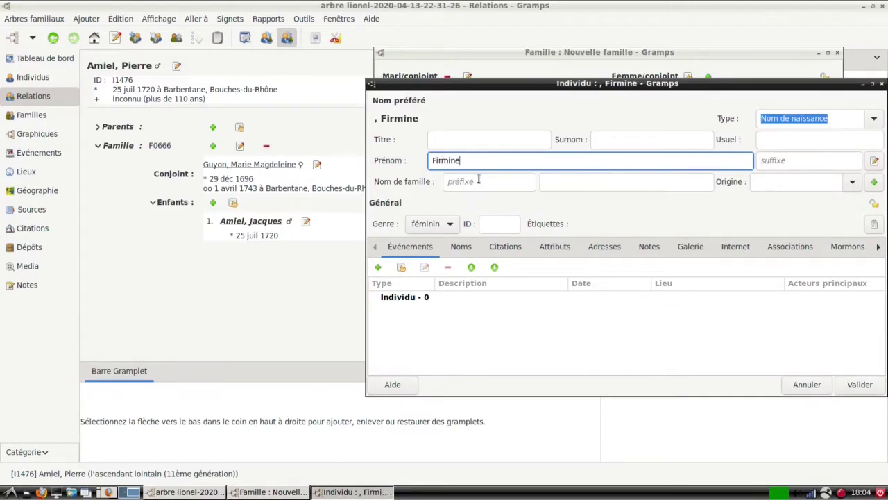
click(609, 181)
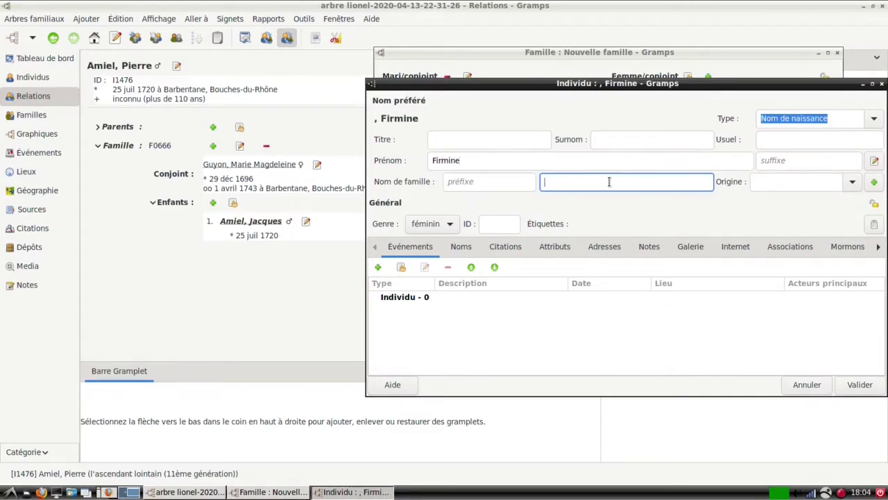
text(Bruneau)
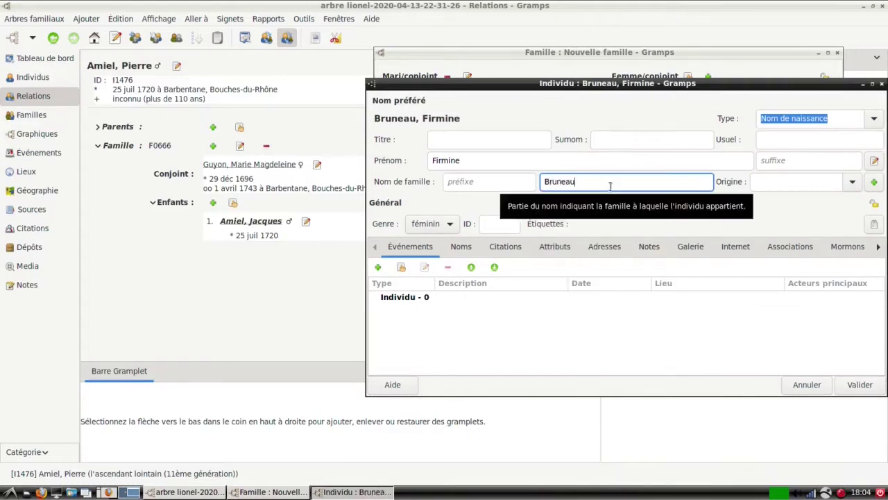
click(860, 384)
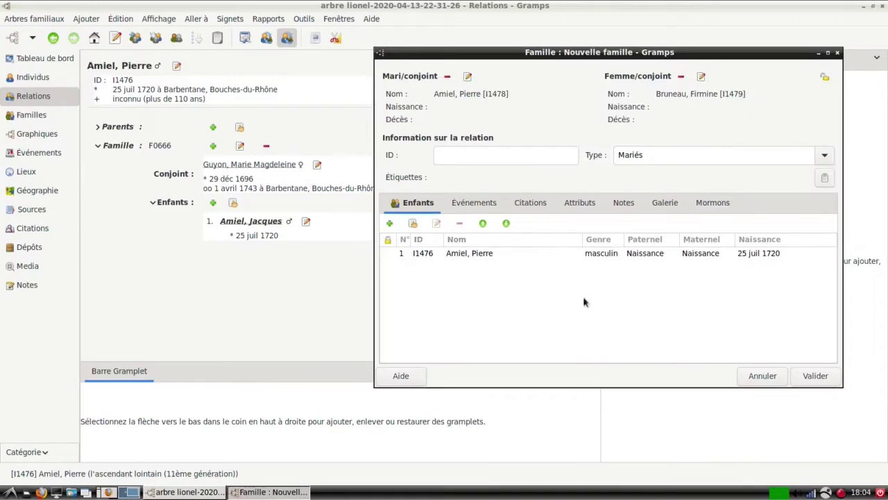
click(803, 375)
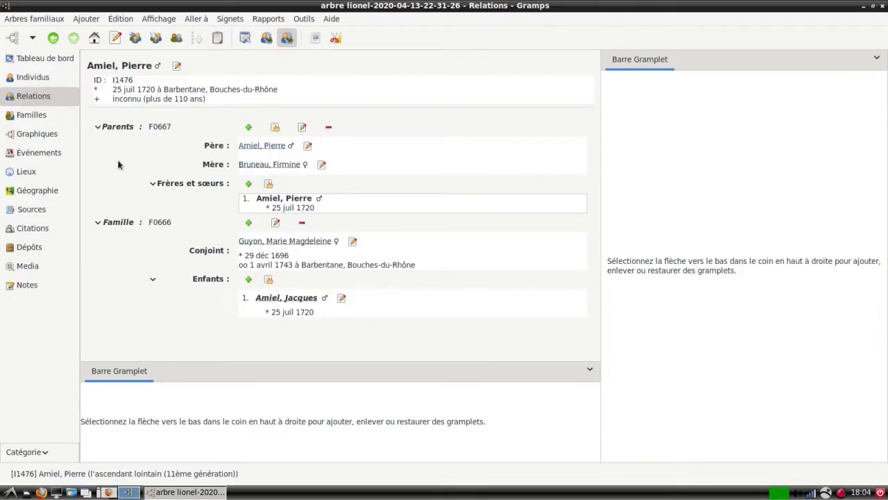
Step: Bring the pedigree chart back to the granddaughter as root and examine her paternal and maternal ancestor branches
click(28, 134)
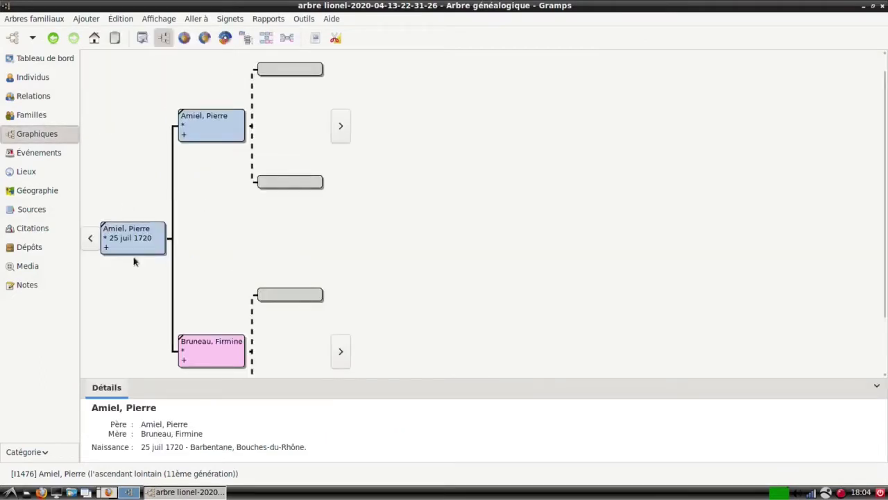
click(86, 236)
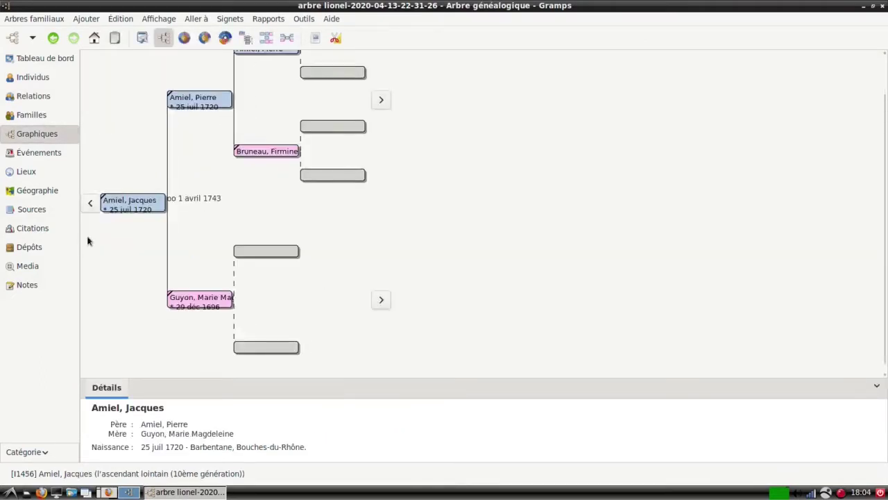
click(89, 272)
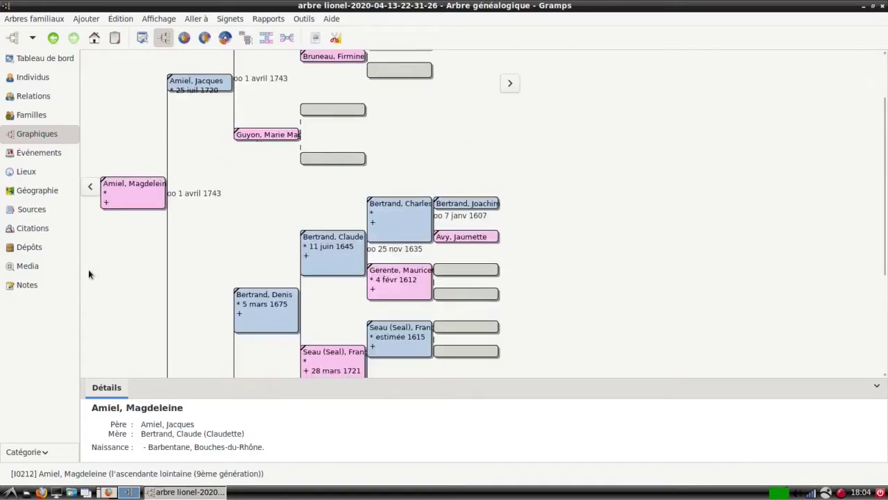
drag(254, 288, 249, 245)
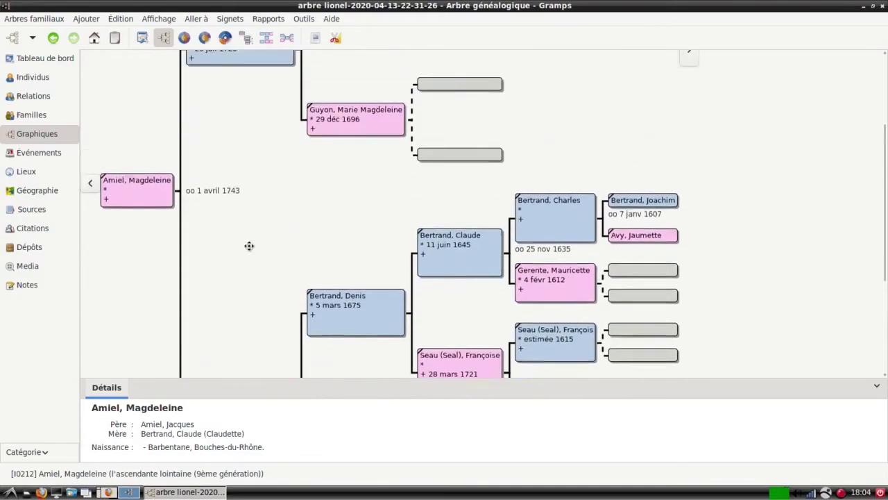
scroll(250, 246, up, 5)
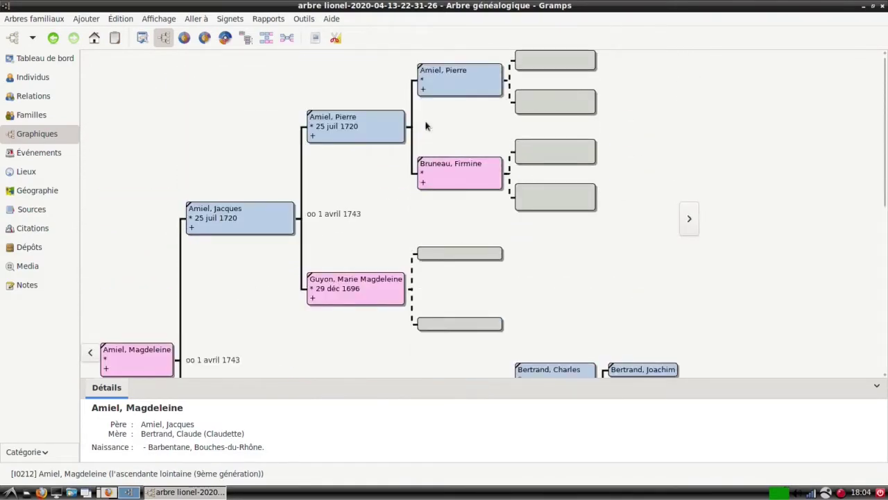
drag(293, 311, 284, 272)
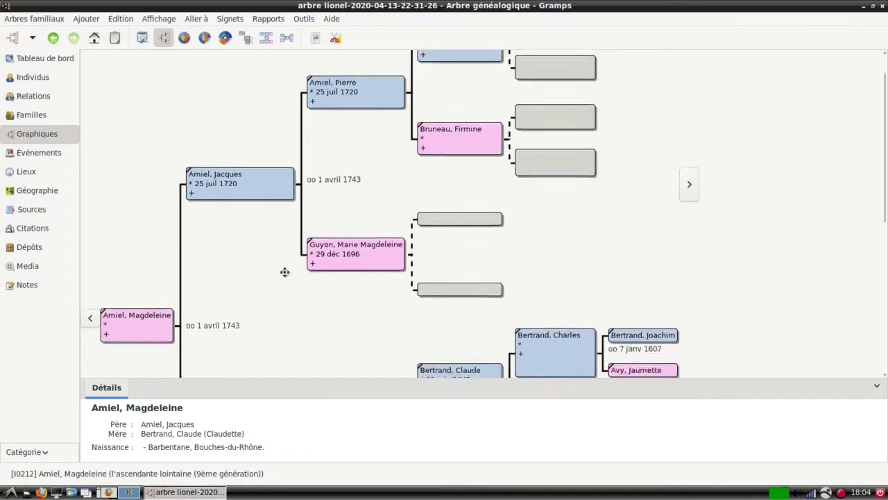
scroll(285, 272, down, 8)
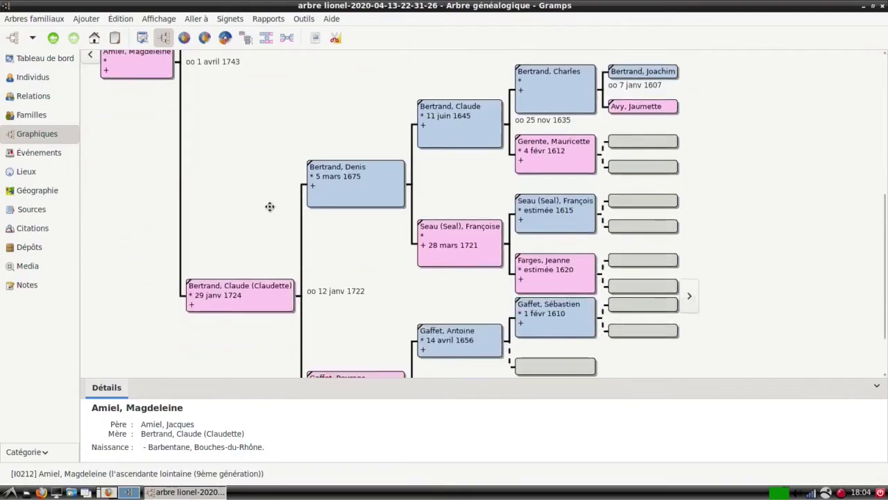
drag(270, 206, 254, 125)
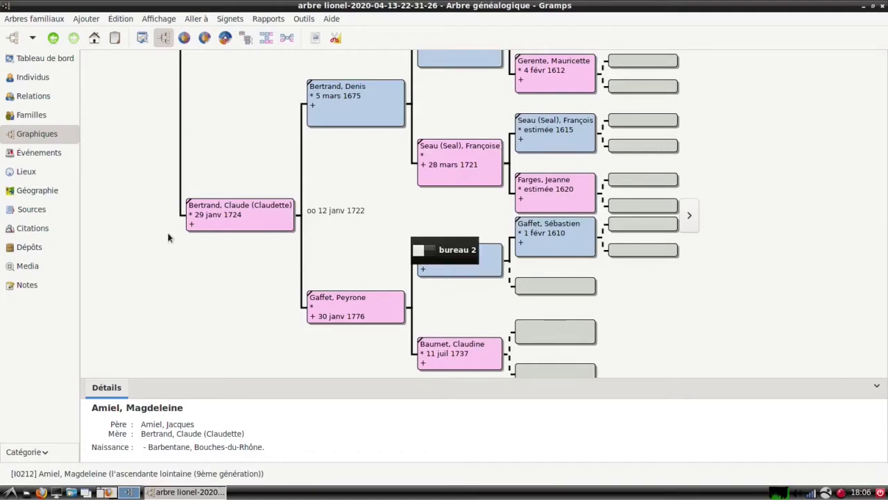
mouse_move(241, 142)
mouse_down()
mouse_move(226, 244)
mouse_move(244, 133)
mouse_up()
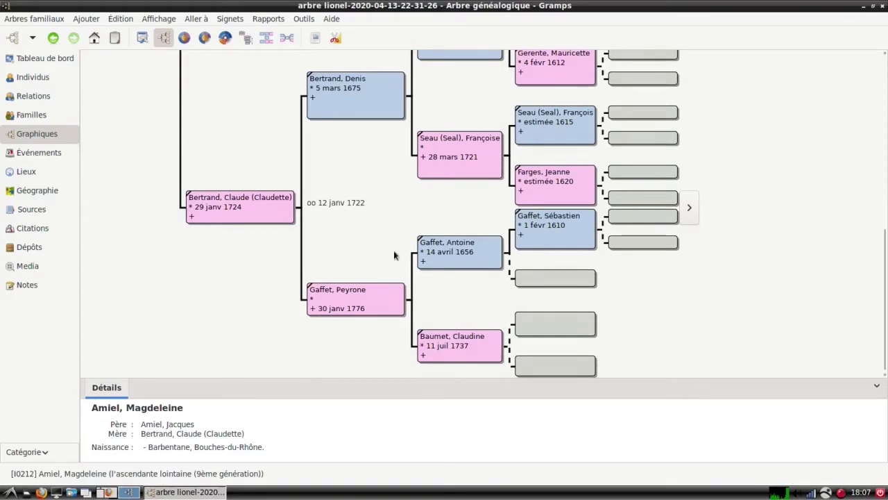
Step: Make the maternal ancestor born 14 avril 1656 the active person and check his and his father's relations
click(467, 258)
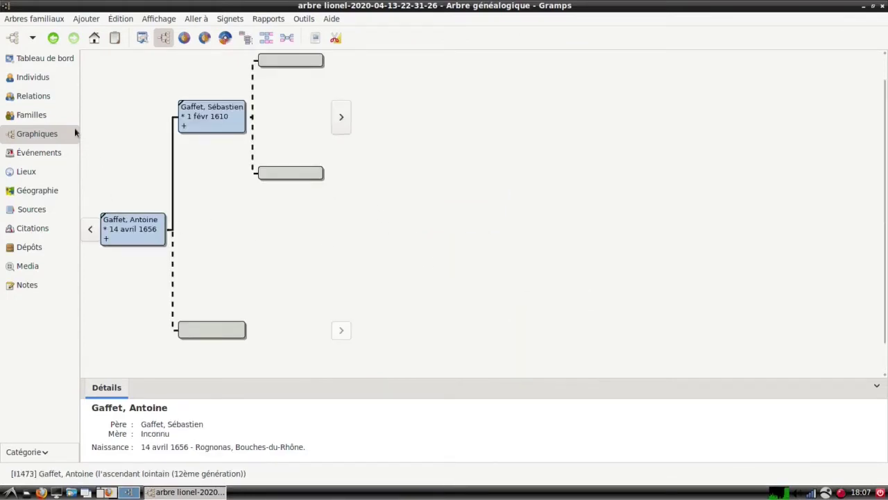
click(35, 97)
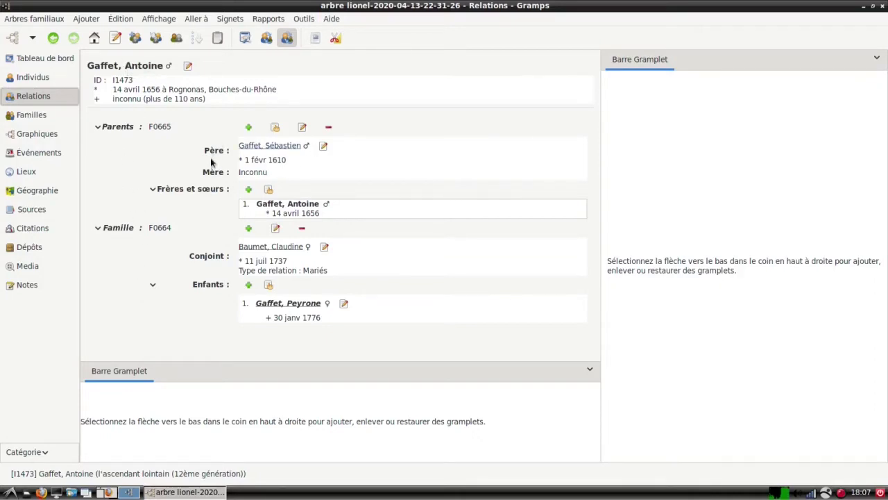
click(295, 149)
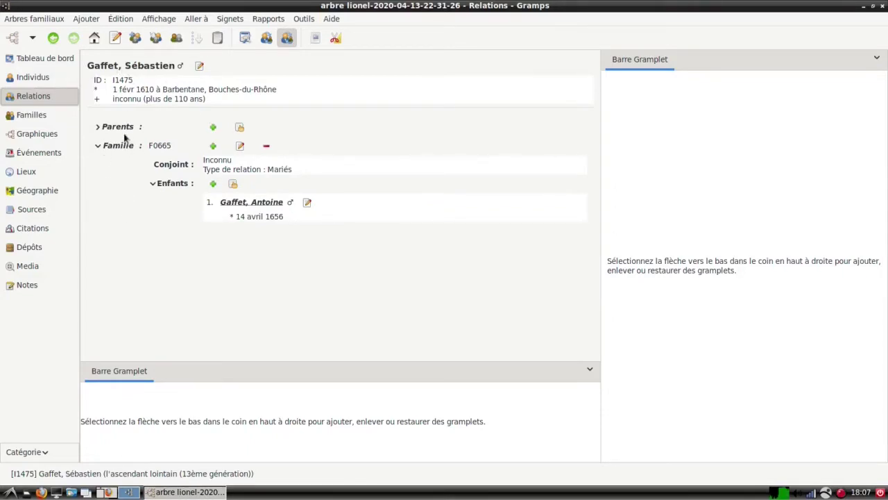
click(245, 203)
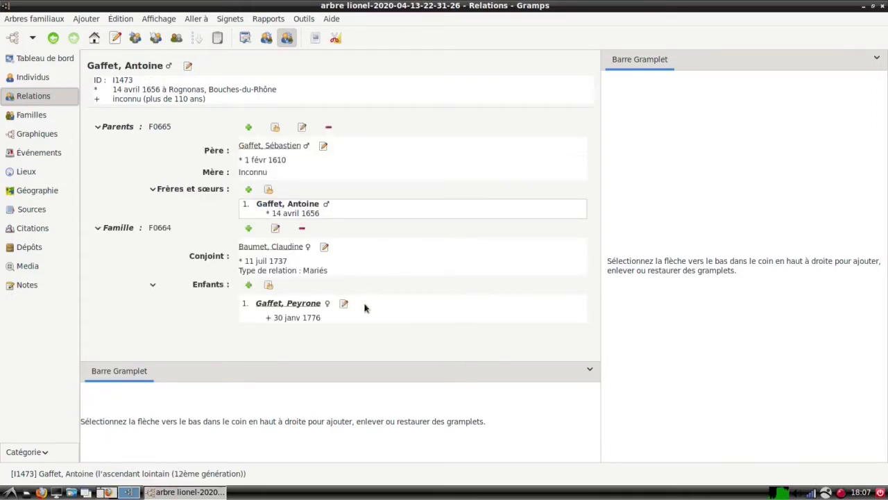
Step: Add a Profession event with the description "ménager" to the active man and save his record
click(188, 66)
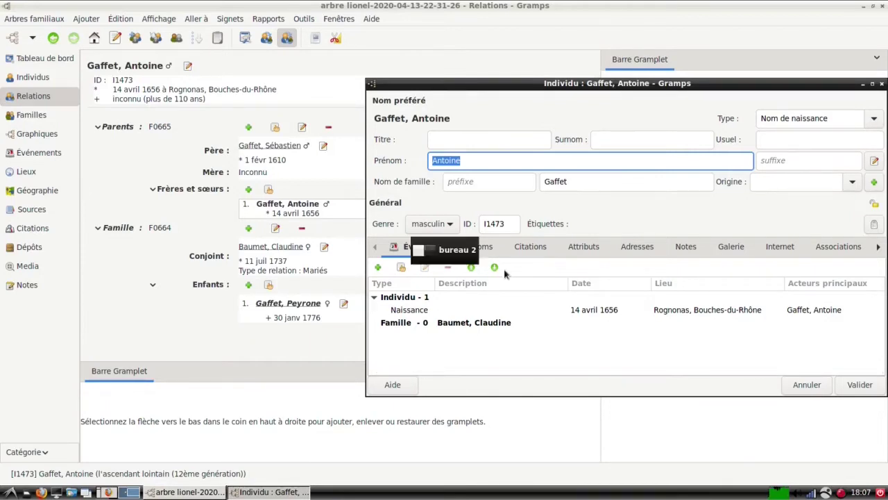
click(379, 267)
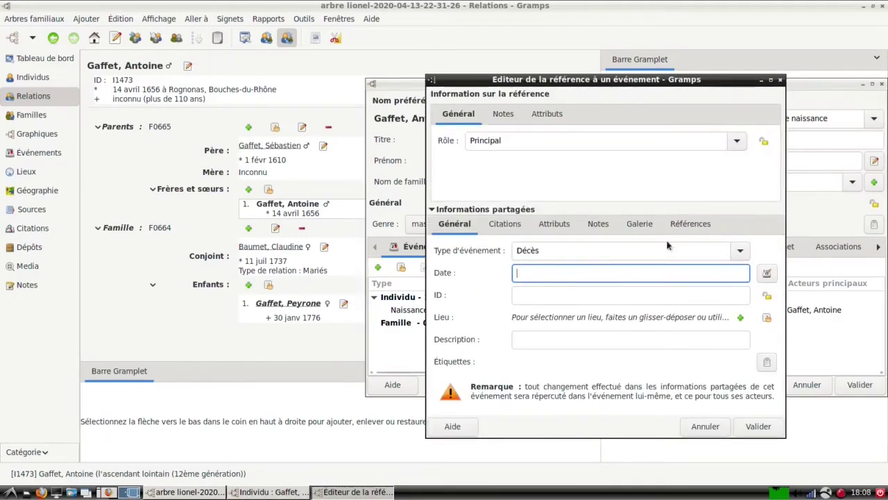
click(738, 254)
mouse_move(608, 148)
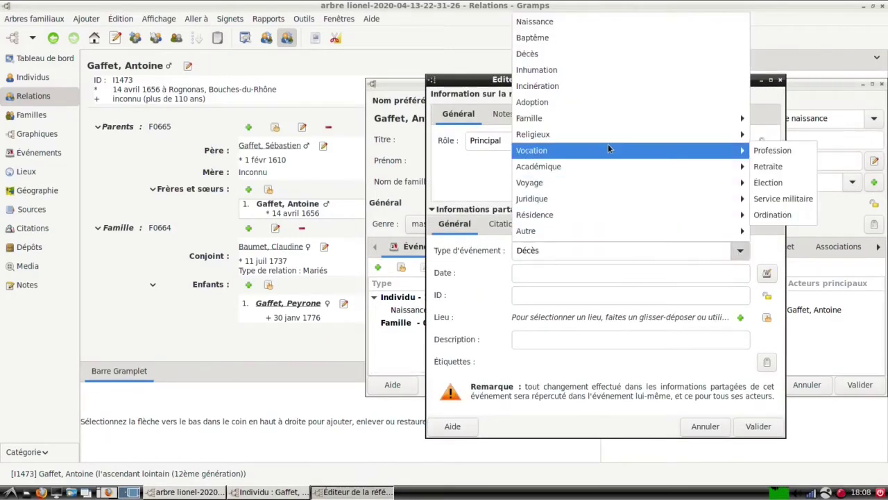
click(771, 151)
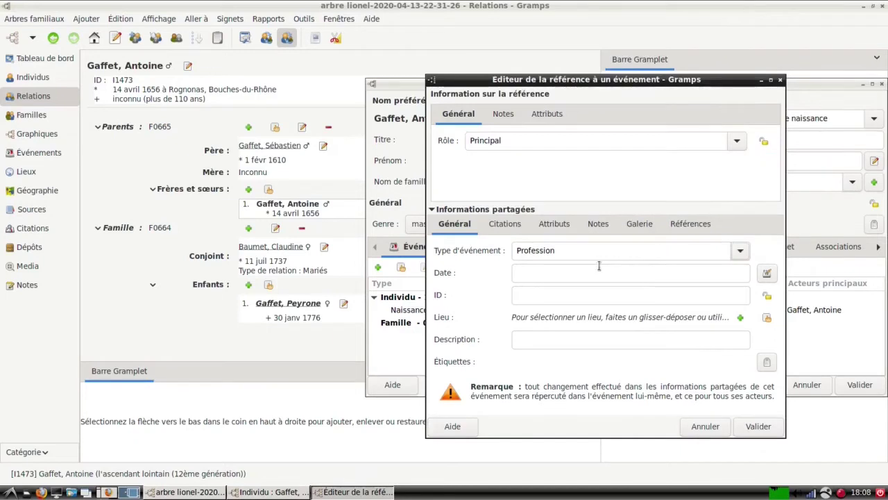
click(574, 346)
text(ménager)
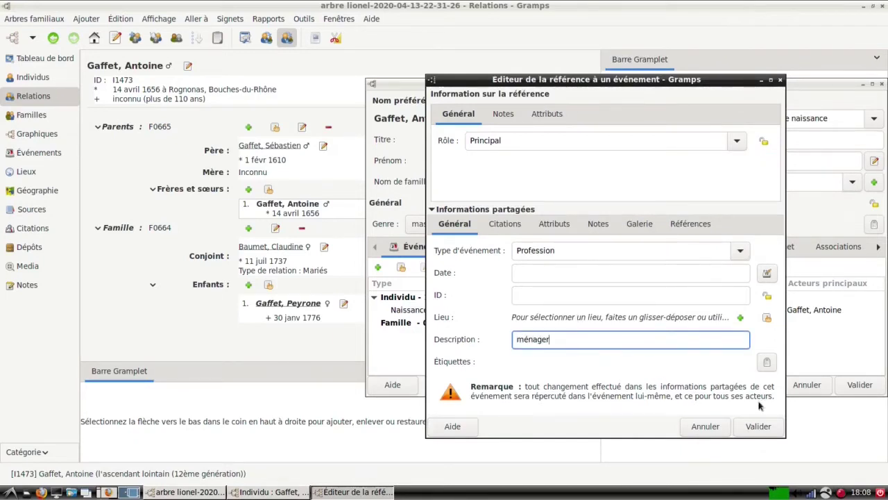
click(755, 426)
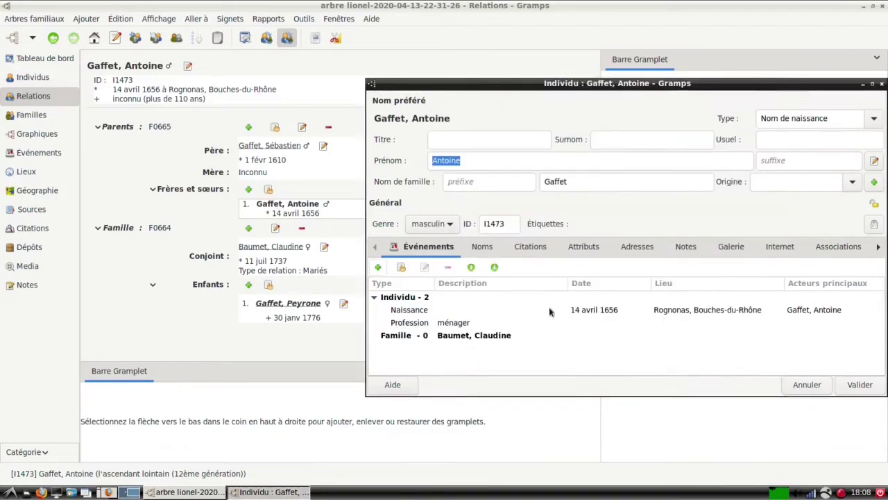
click(860, 385)
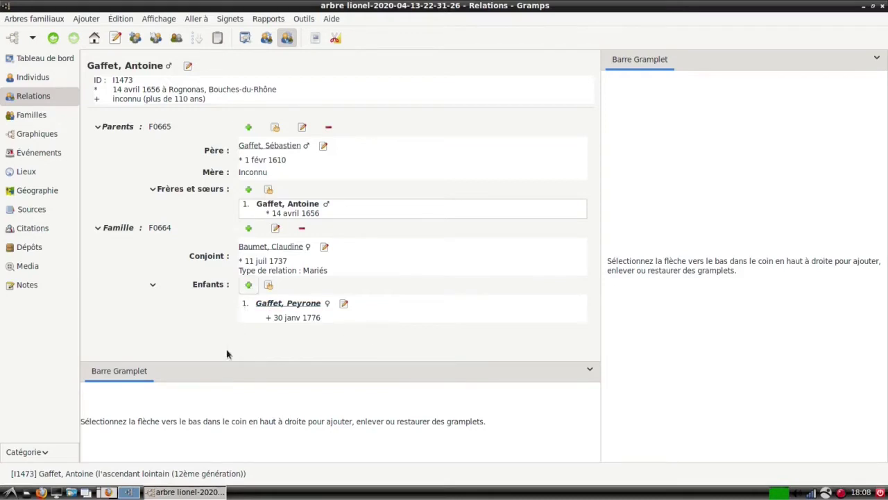
Step: Add a male child to the active man's family, entering the child's given names
text(An)
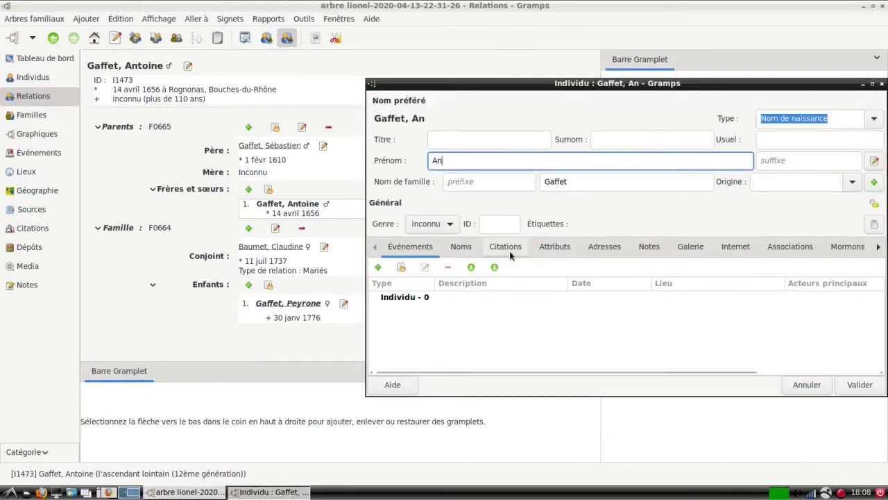
text(toine jo)
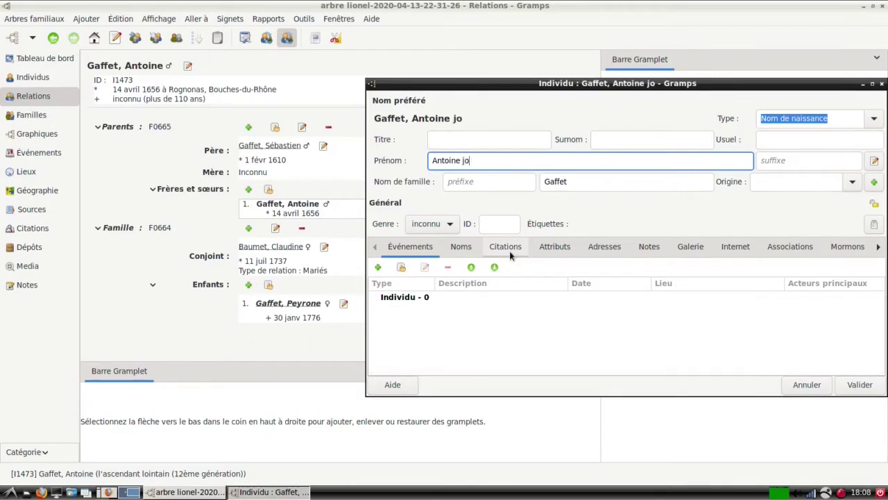
text(seph)
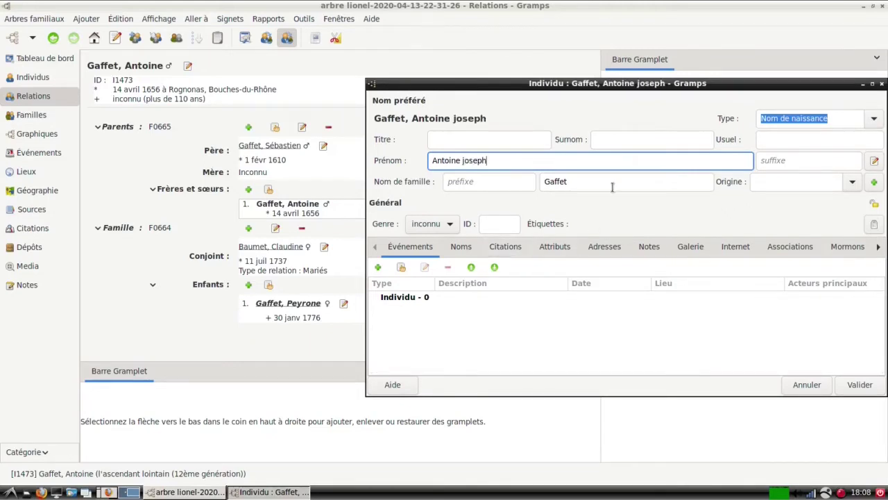
Step: Add a Naissance event to the new child with the birth year and the place Rognonas, Bouches-du-Rhône, and save the child's record
click(379, 268)
text(1696)
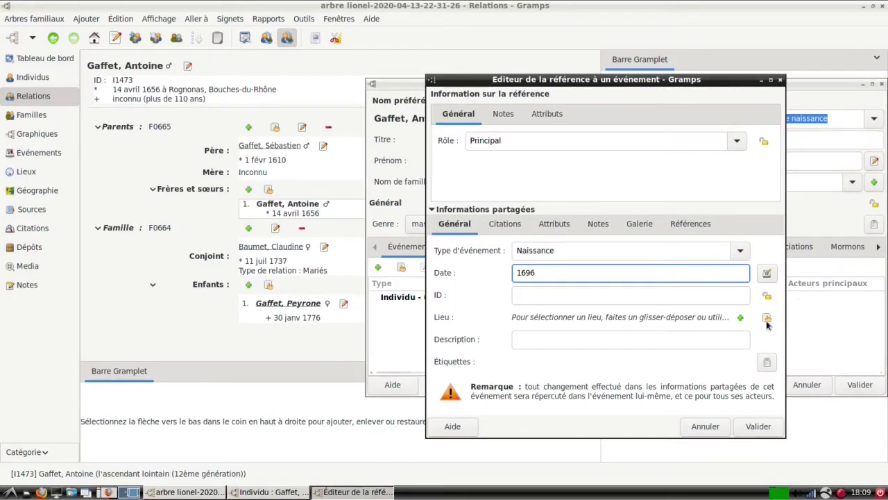
click(767, 317)
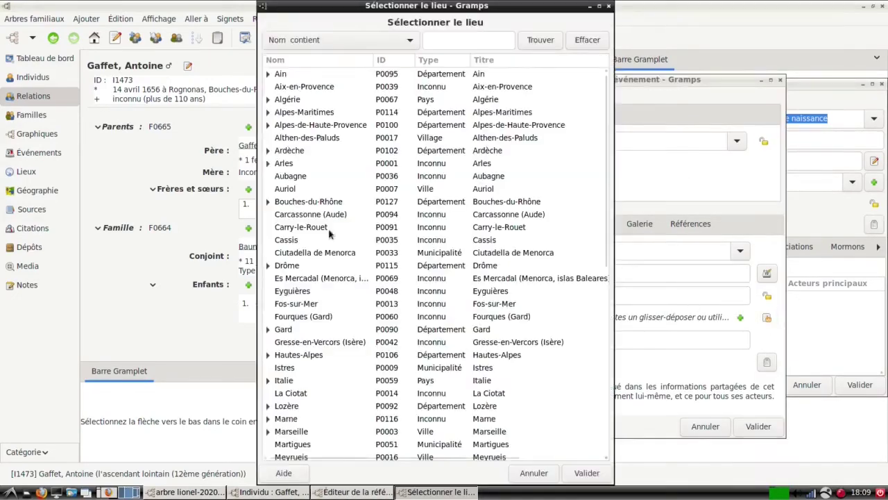
click(267, 201)
click(324, 367)
click(587, 473)
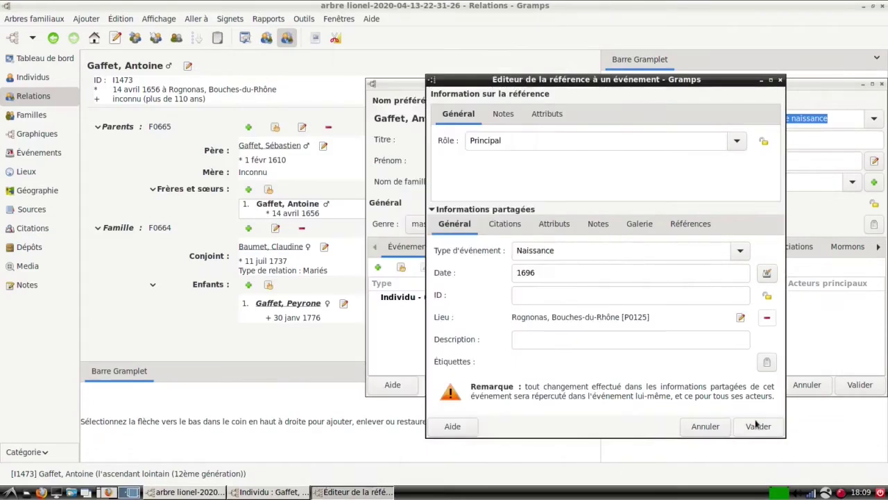
click(758, 426)
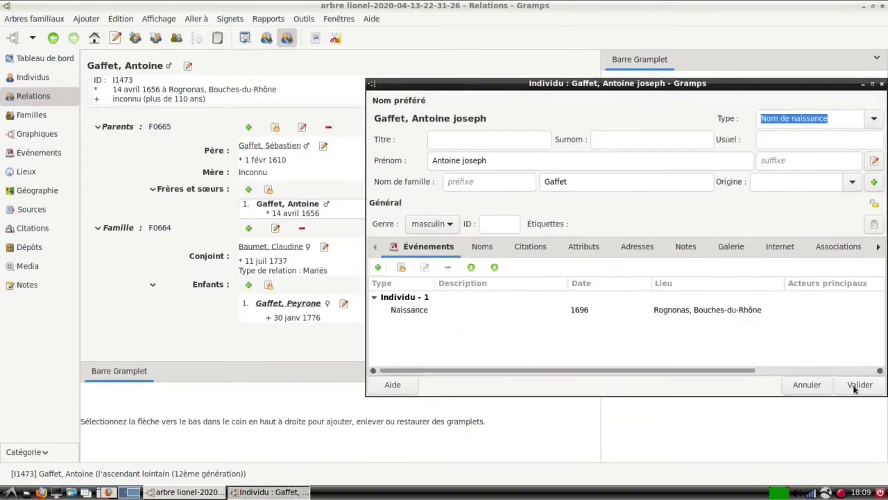
click(858, 386)
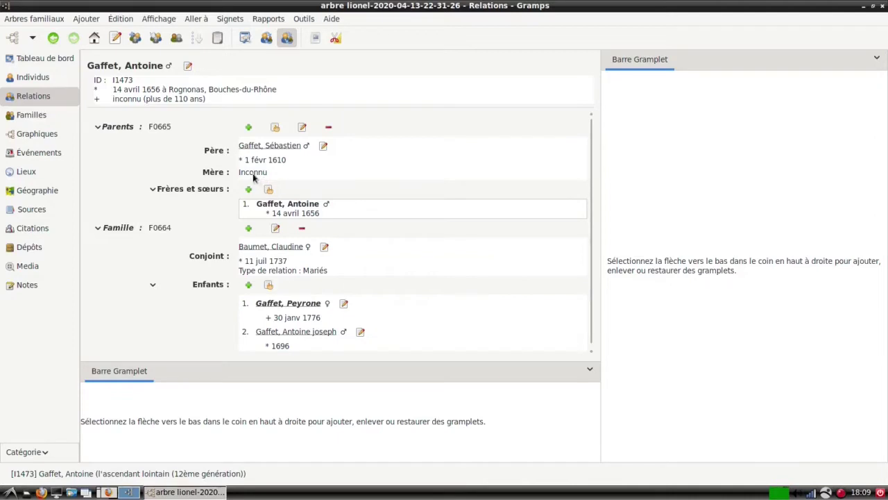
Step: Edit the active man's parents' family and add the missing mother with her given name and birth surname
click(302, 128)
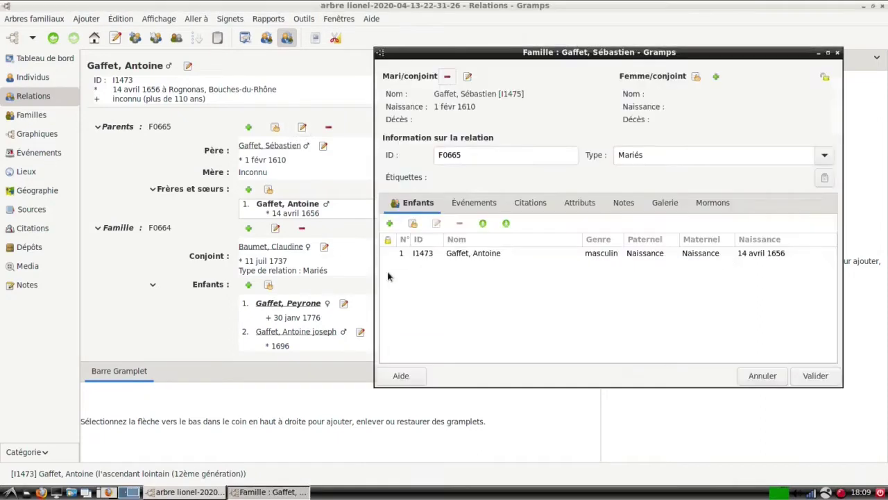
click(716, 77)
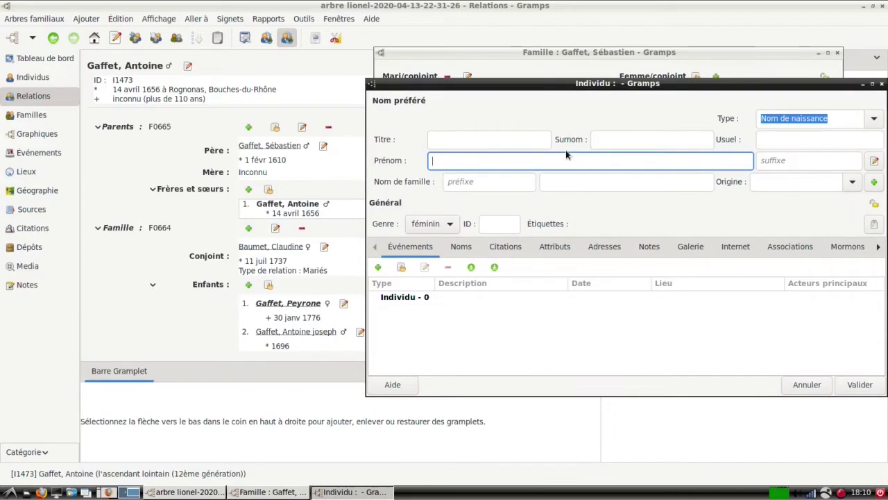
text(Madeleine)
click(592, 182)
text(Angelier)
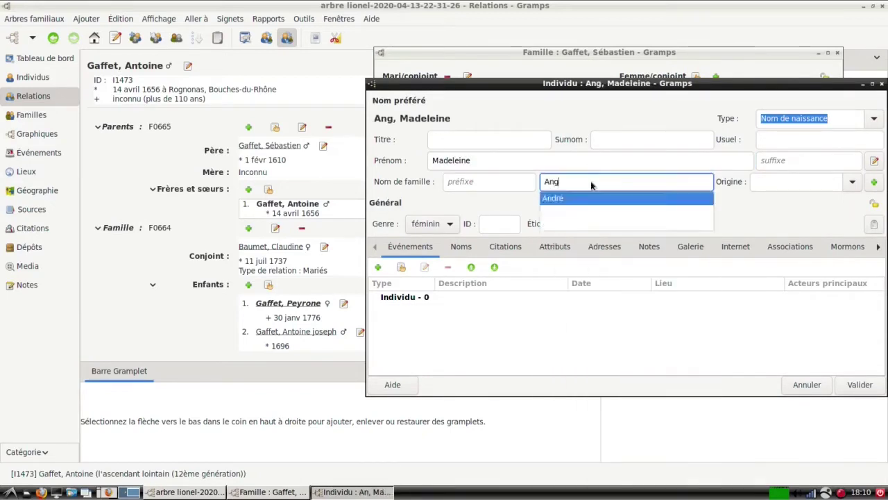
Step: Add a Naissance event to the mother with her birth date and the place Rognonas, Bouches-du-Rhône, and save her record and the family
click(377, 267)
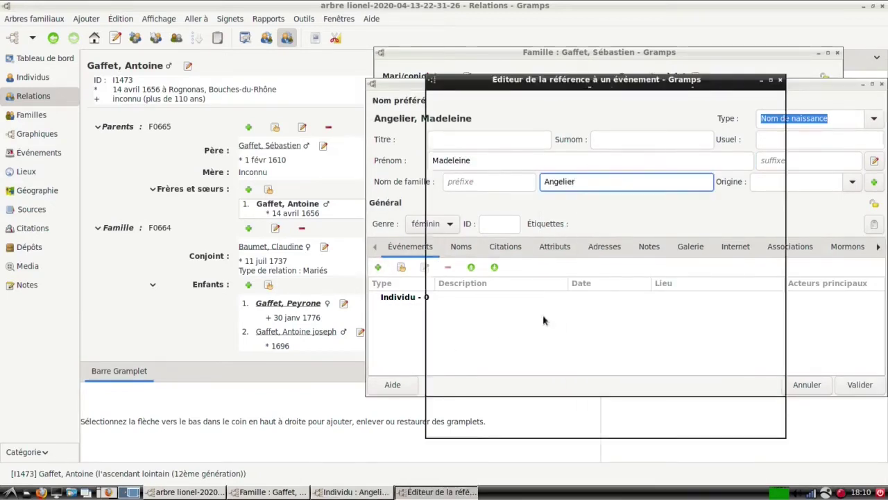
text(20/04/1624)
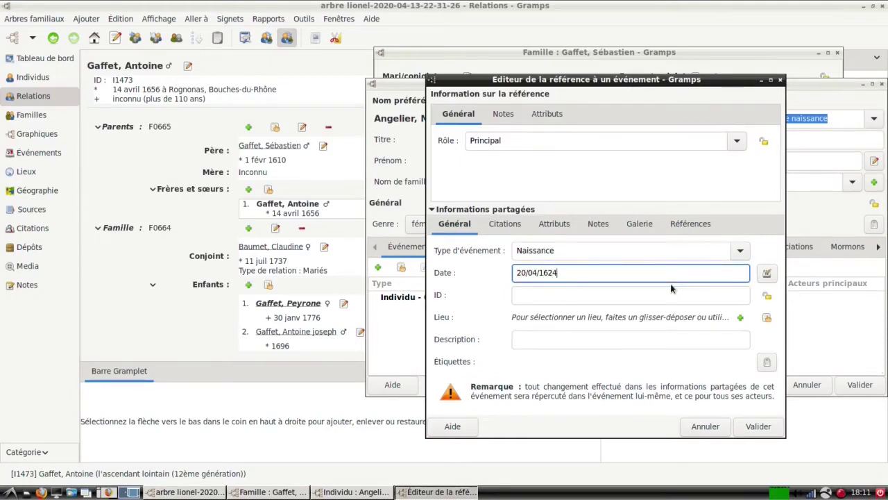
click(767, 317)
click(347, 369)
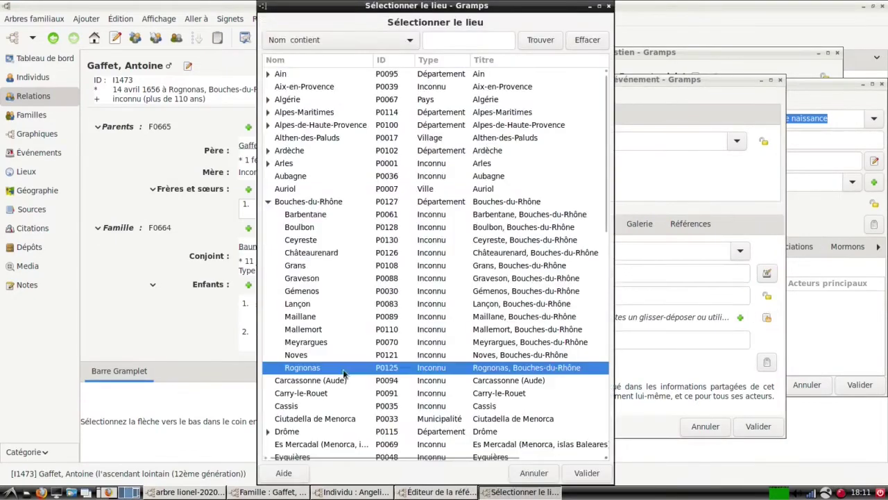
click(587, 473)
click(755, 425)
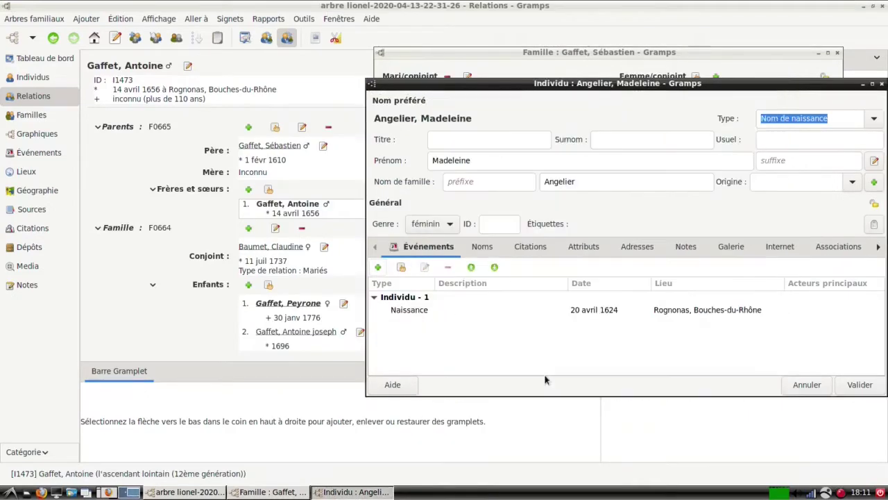
click(861, 385)
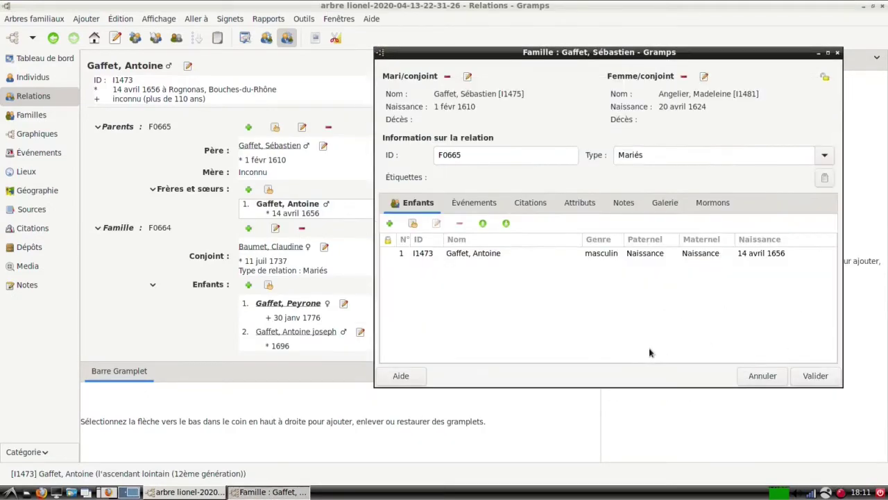
click(819, 380)
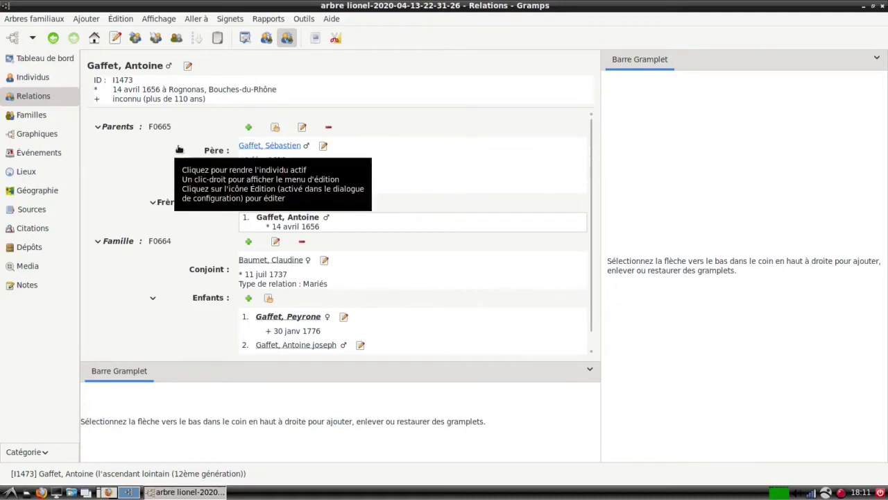
Step: Make the father the active person and view his record from the individuals list, leaving it unedited
click(256, 147)
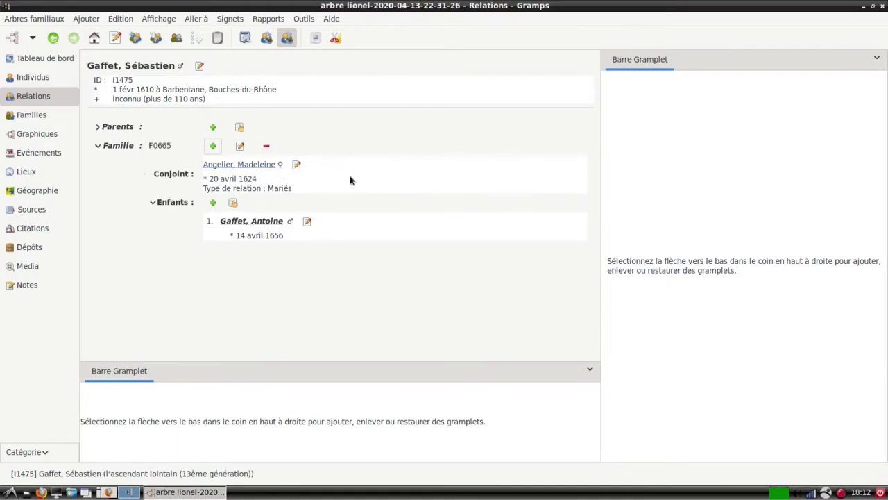
click(53, 77)
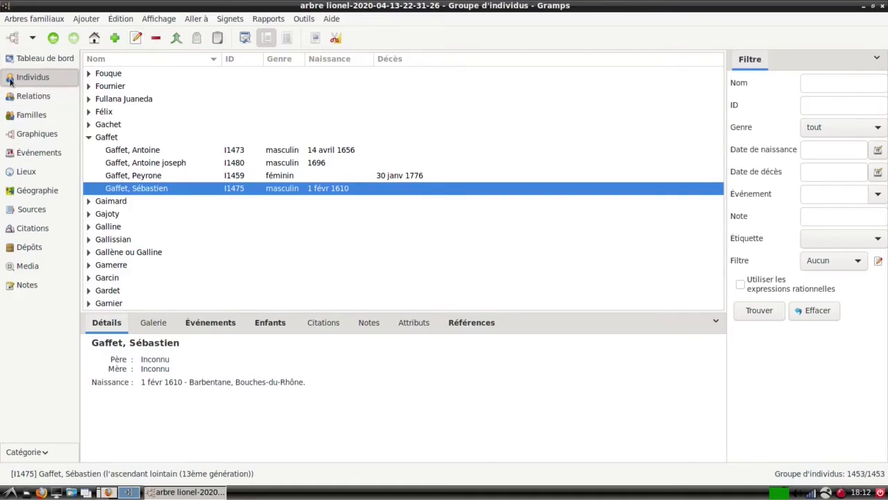
click(136, 38)
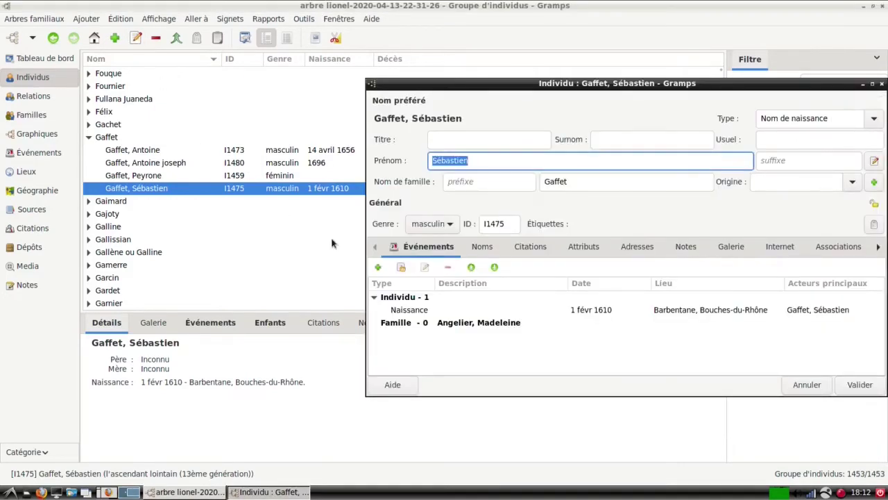
click(802, 383)
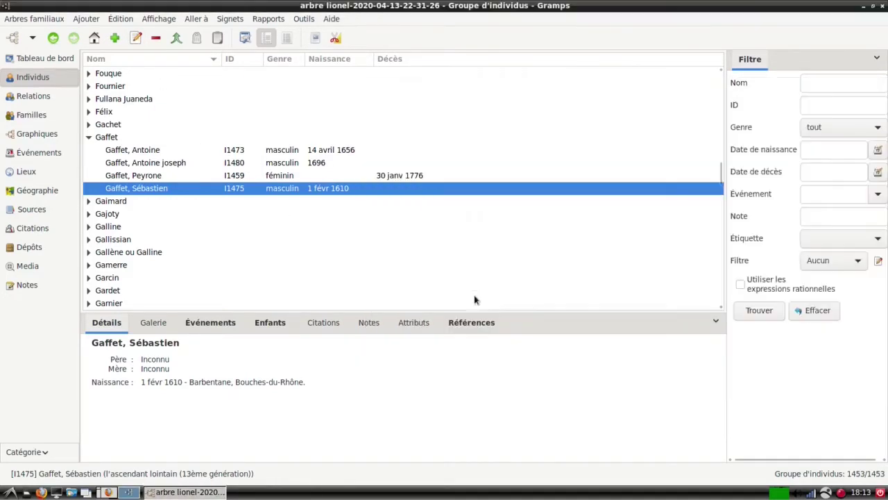
Step: In the relations view, inspect the active man's record and the form for a new parent couple, leaving both without saving
click(33, 97)
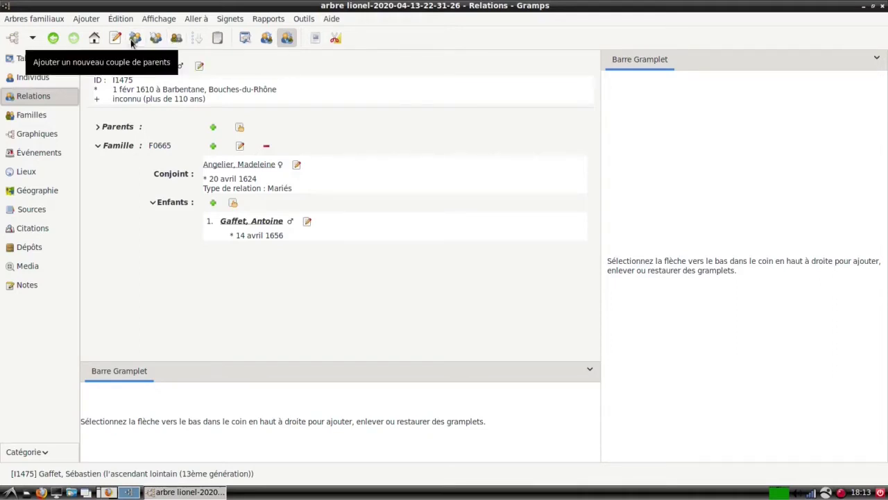
click(115, 40)
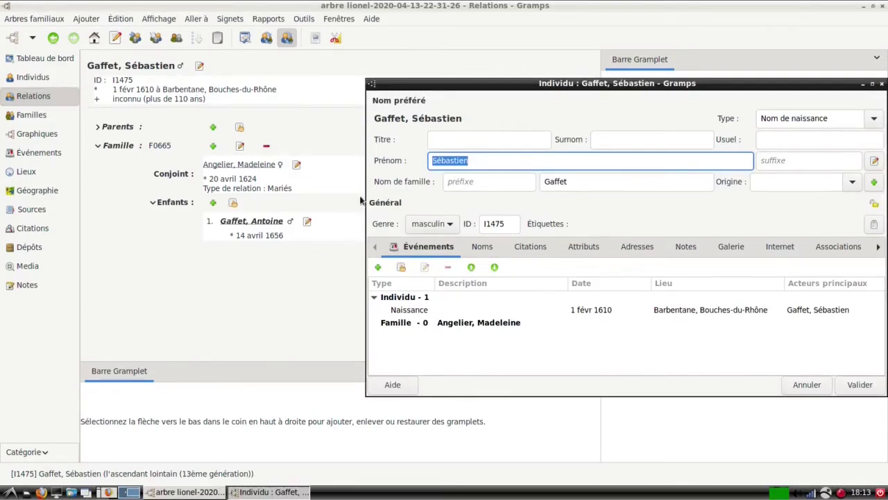
click(807, 386)
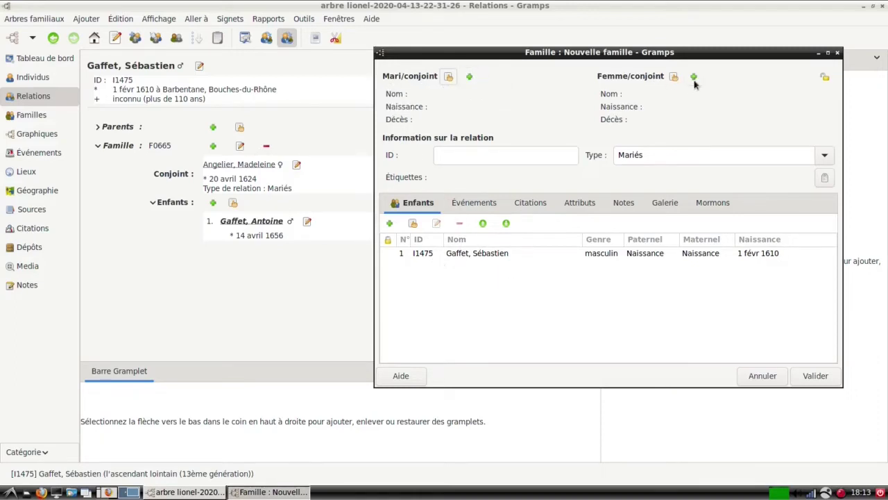
click(762, 377)
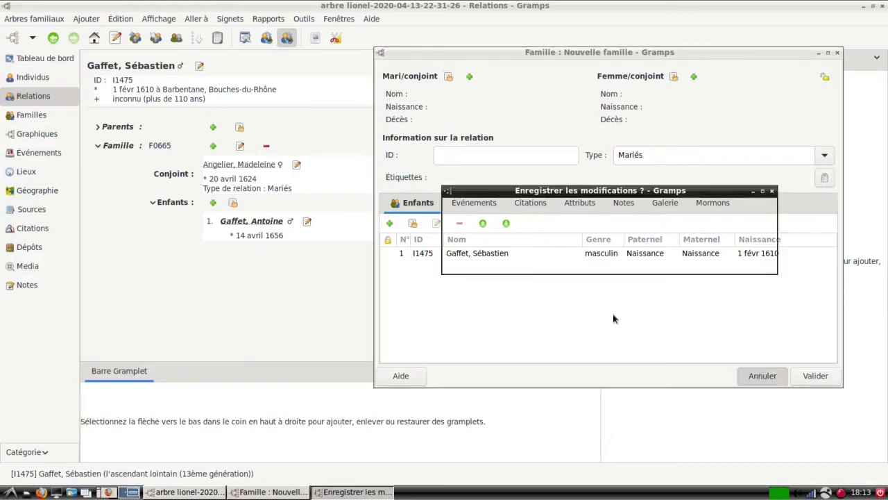
click(467, 267)
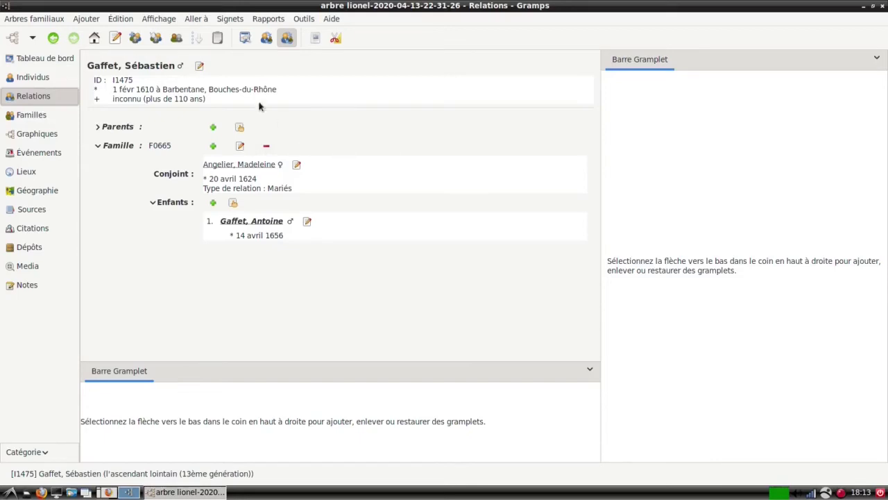
Step: Search the existing families for the active man's surname as possible parents, and leave the selection without choosing one
click(156, 39)
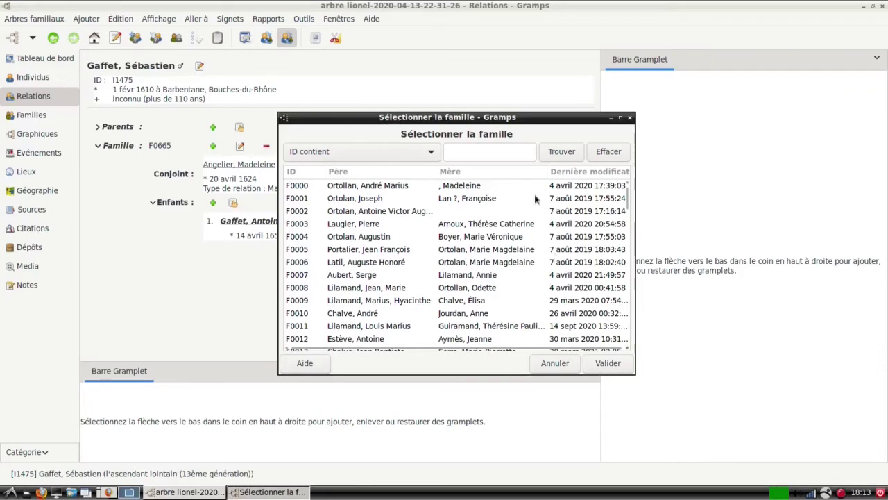
click(490, 154)
text(G)
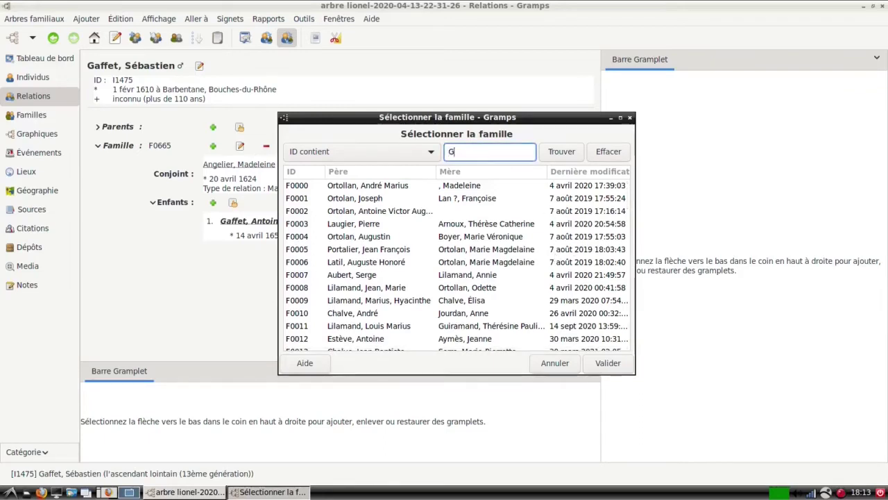
text(affet)
click(562, 154)
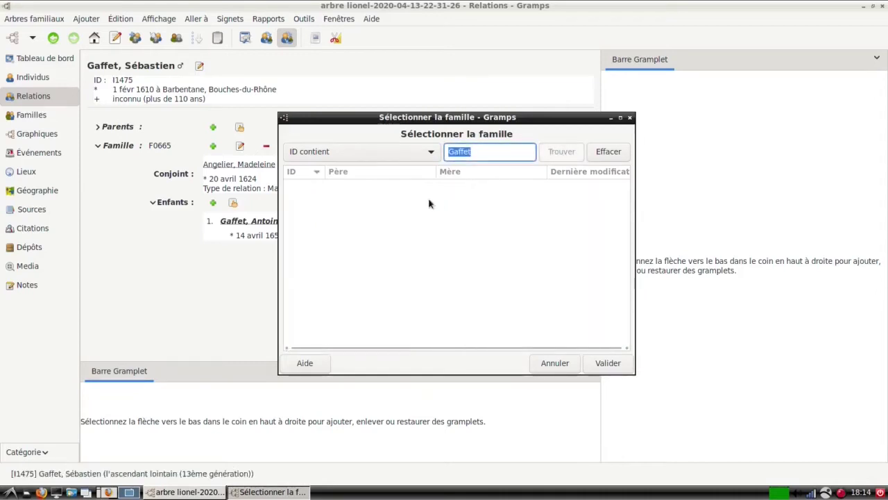
click(553, 364)
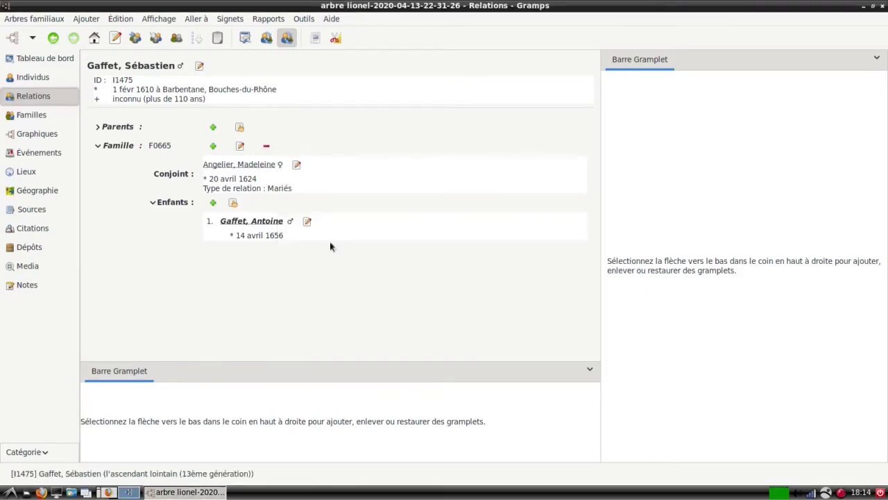
Step: Open the form for a new family with the active man as parent and close it without saving
click(176, 39)
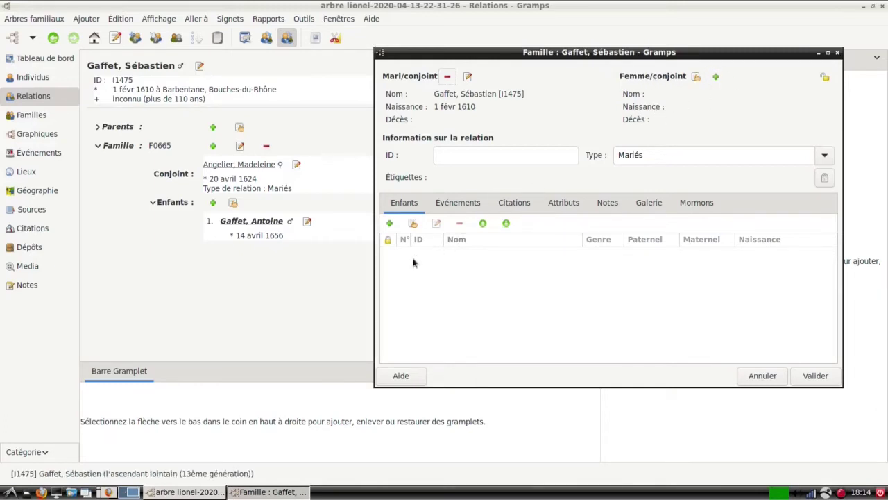
click(759, 375)
click(486, 263)
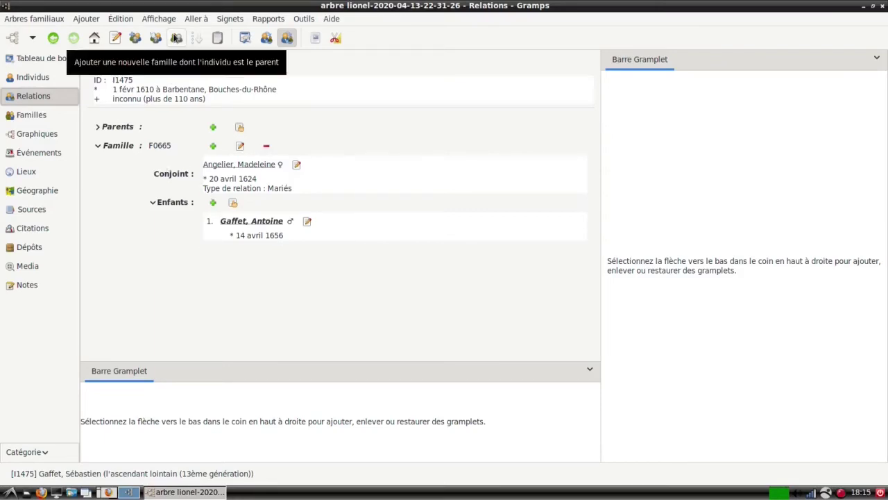
click(176, 38)
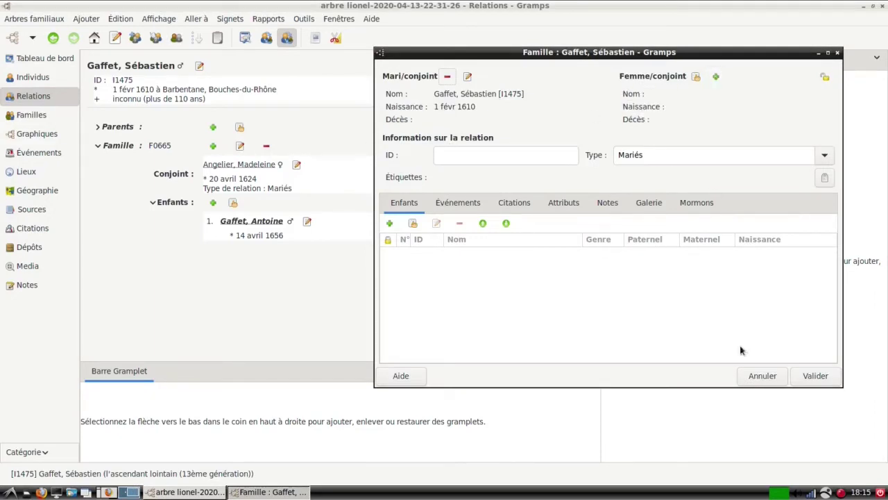
click(762, 376)
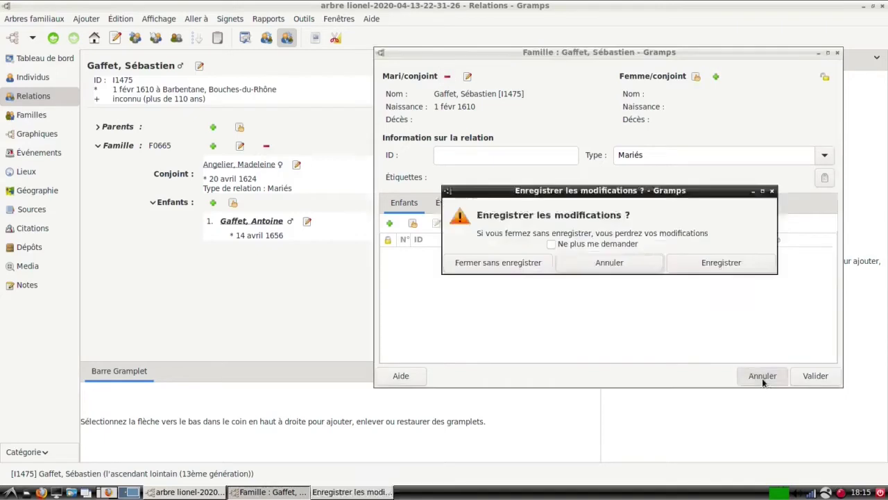
click(483, 263)
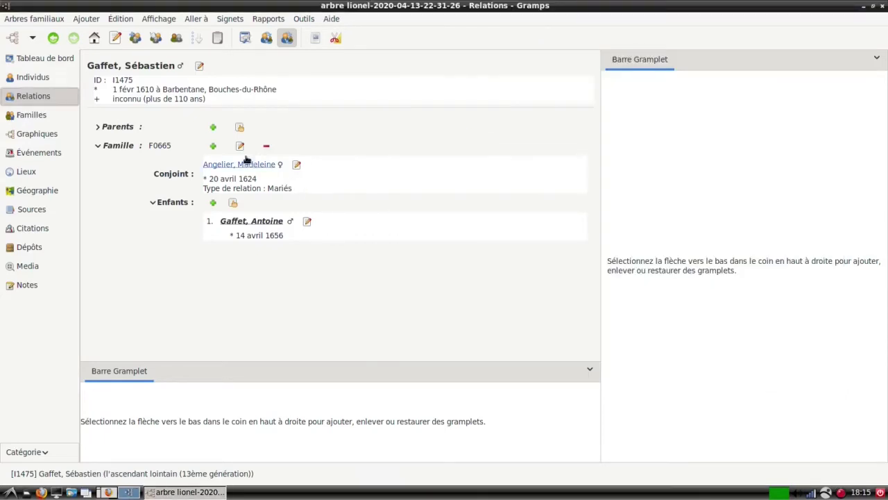
Step: Add a new family for the active man with a new person as wife, entering her given name and surname
click(213, 146)
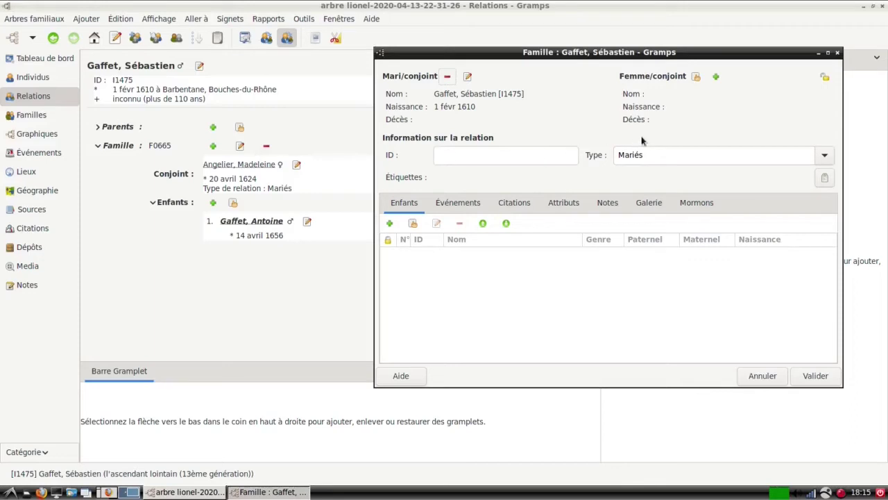
click(717, 77)
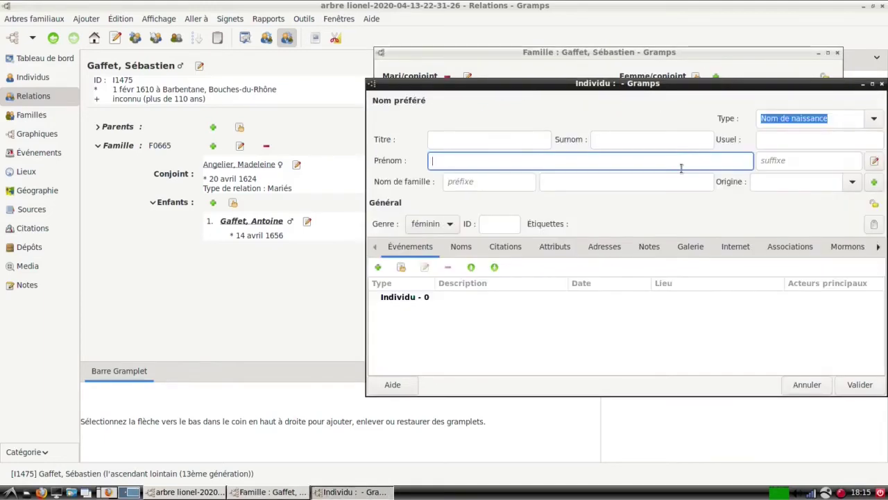
text(Louise)
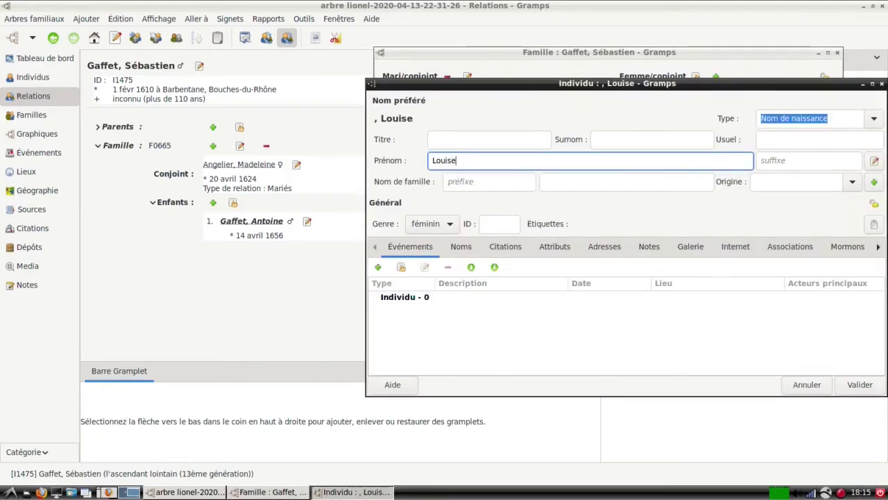
click(660, 181)
text(Chabert)
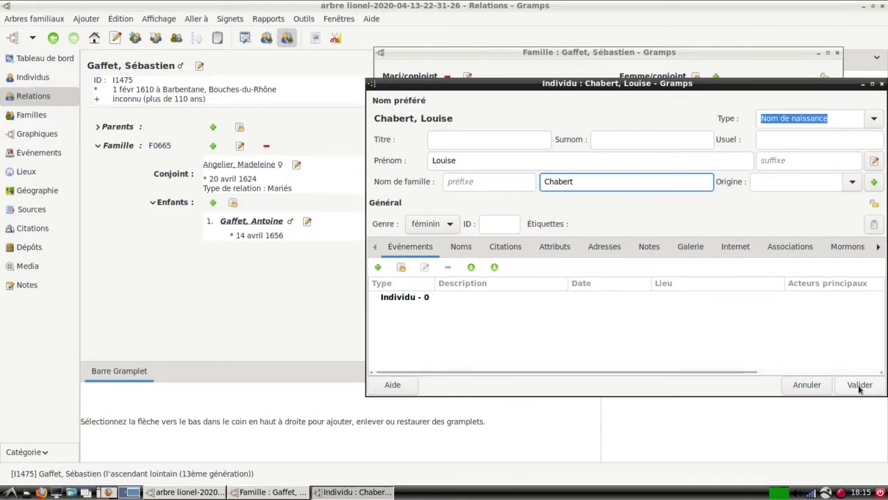
Step: Add a marriage event dated 26/01/1642 at Graveson, Bouches-du-Rhône, to the new family and save the family
click(378, 268)
text(2)
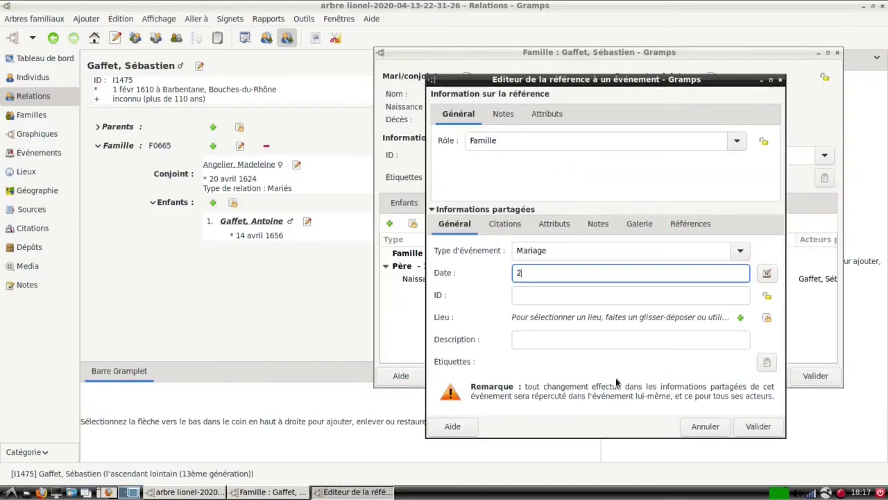
text(6/01/1642)
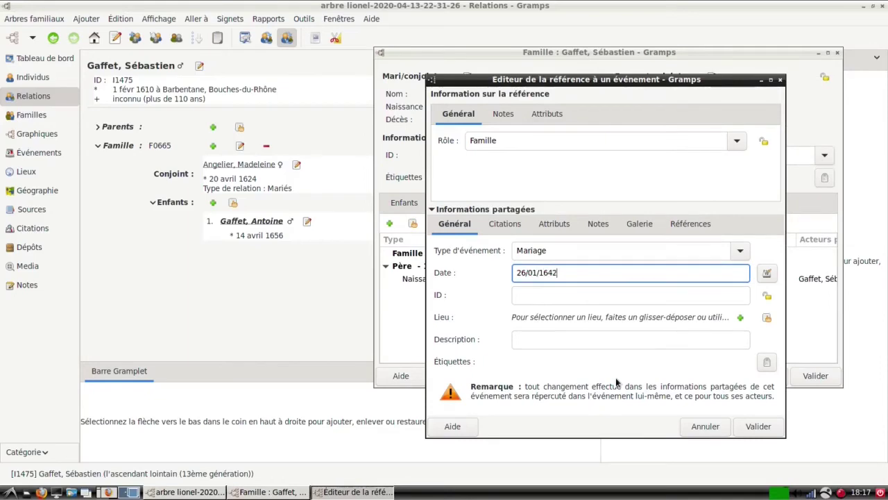
click(767, 317)
click(268, 202)
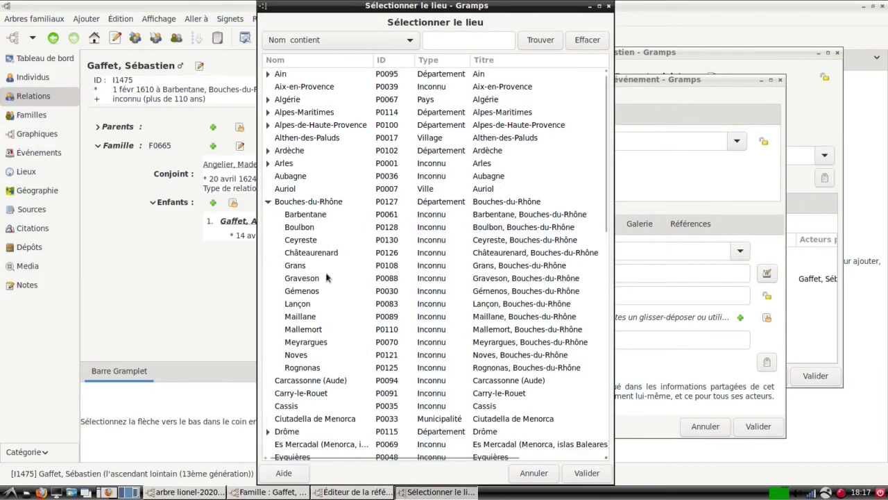
click(301, 277)
click(586, 473)
click(757, 426)
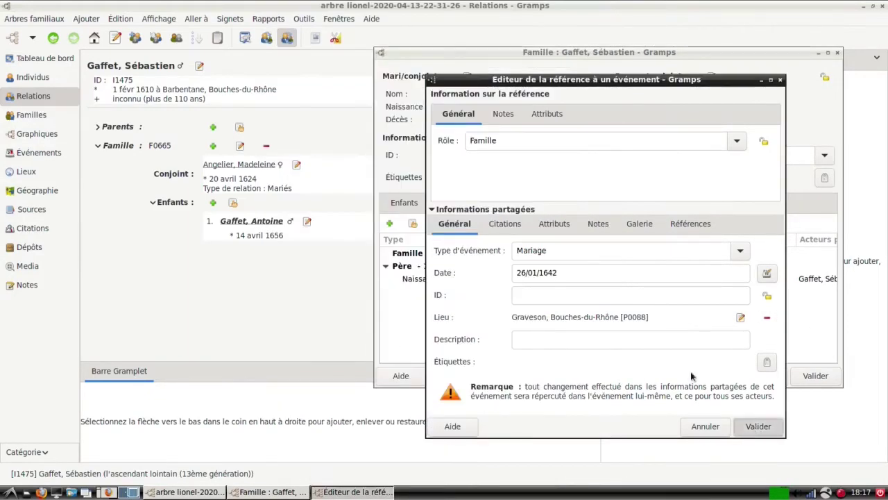
click(816, 378)
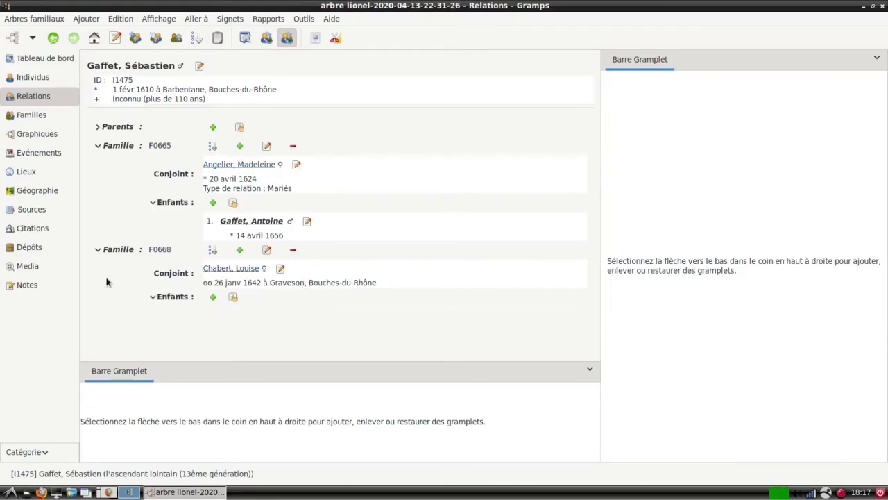
Step: Add a marriage event dated 19/11/1645 to the active man's other family, the one with a child
click(266, 147)
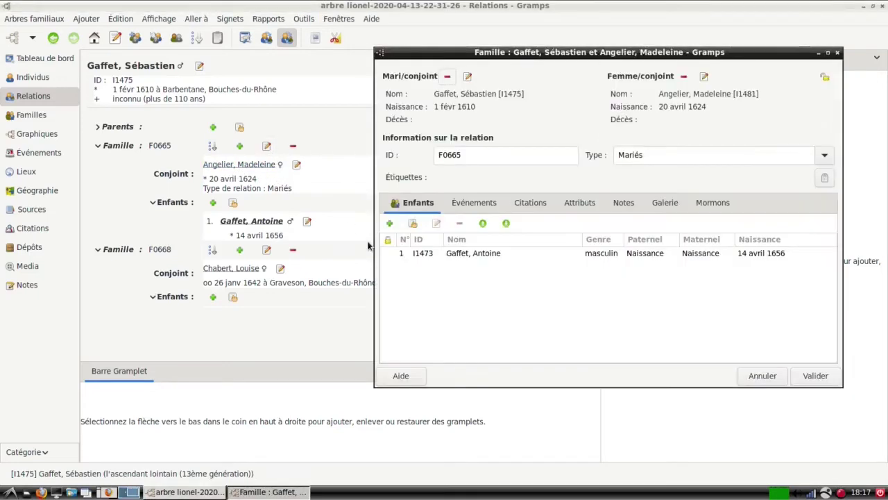
click(477, 205)
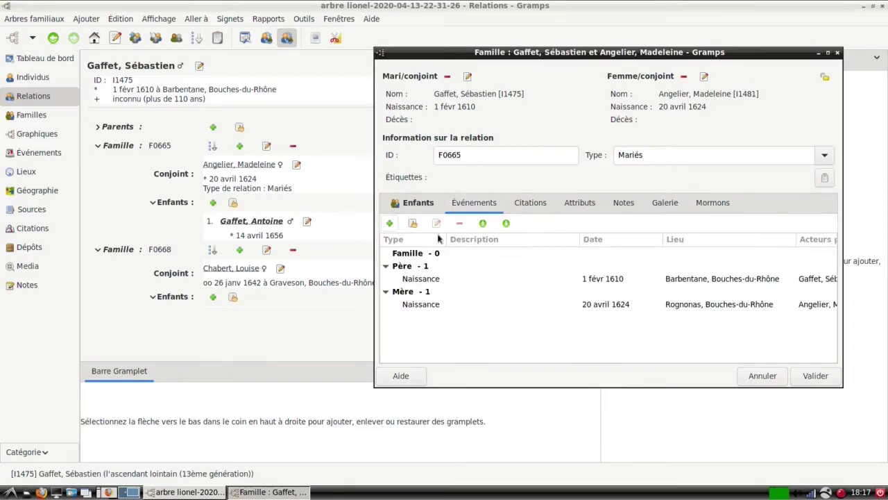
click(389, 223)
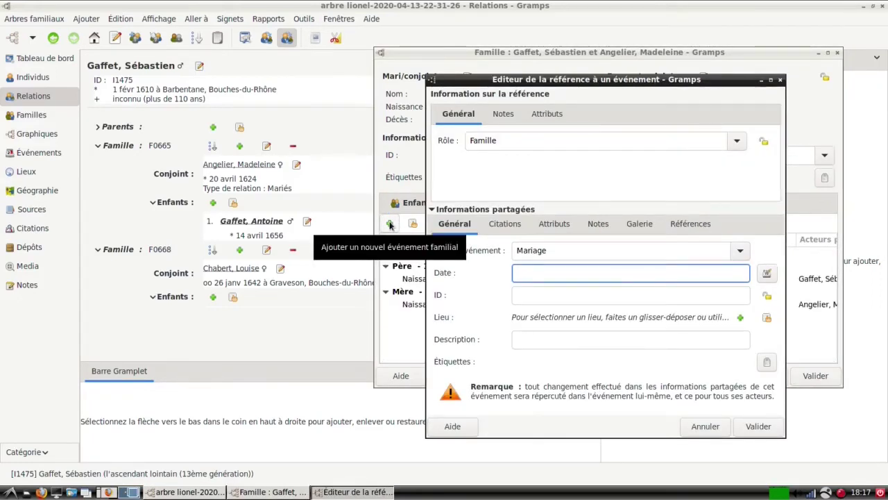
text(19/0)
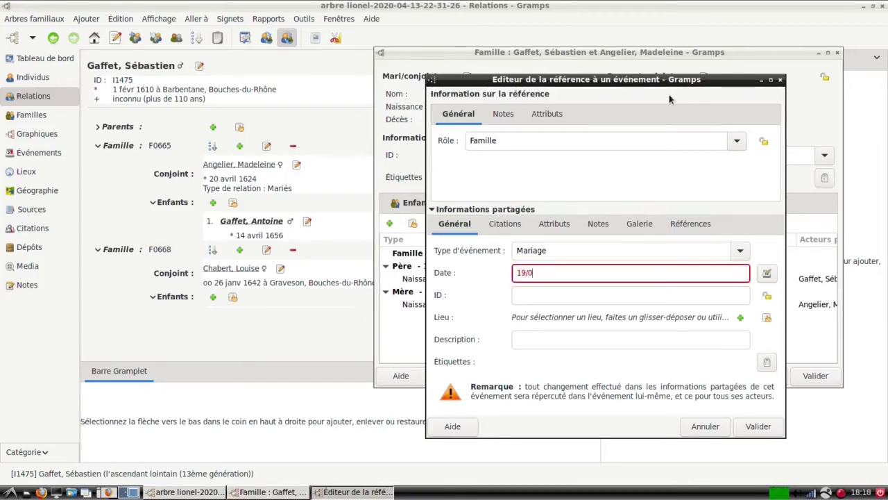
key(BackSpace)
text(11/1645)
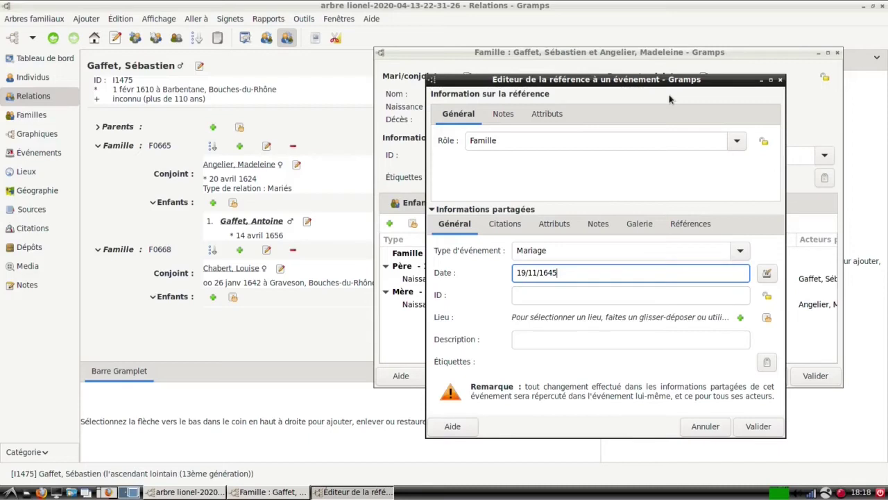
Step: Set the marriage place to Rognonas, Bouches-du-Rhône, and save both the event and the family
click(768, 318)
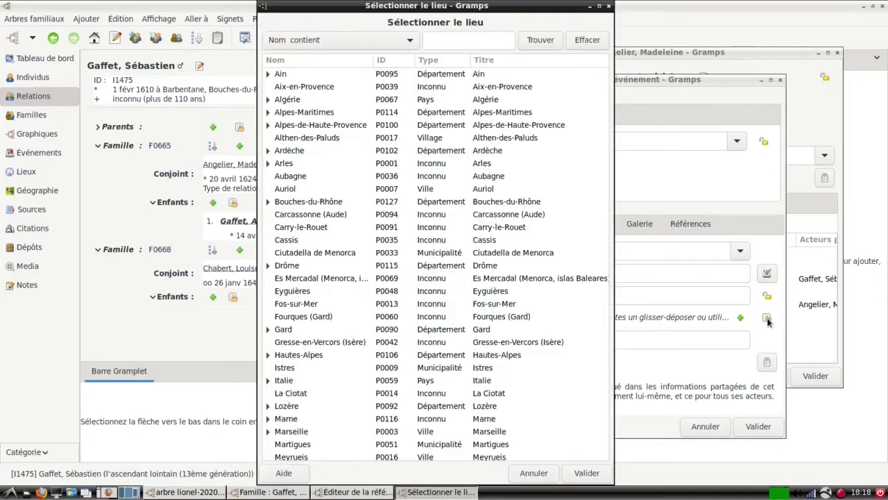
click(267, 201)
click(337, 368)
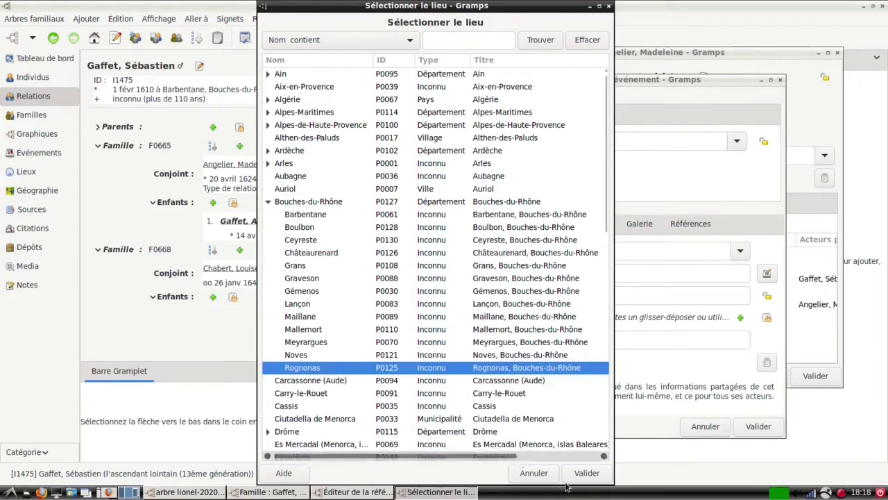
click(587, 473)
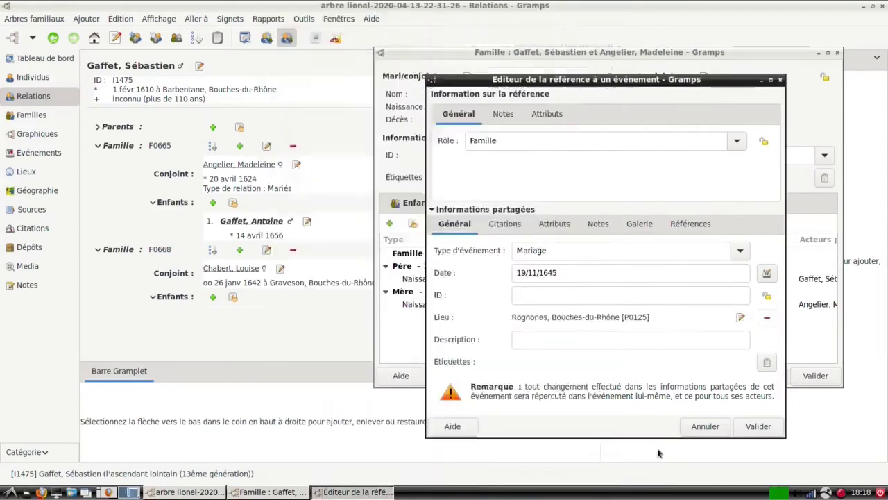
click(759, 427)
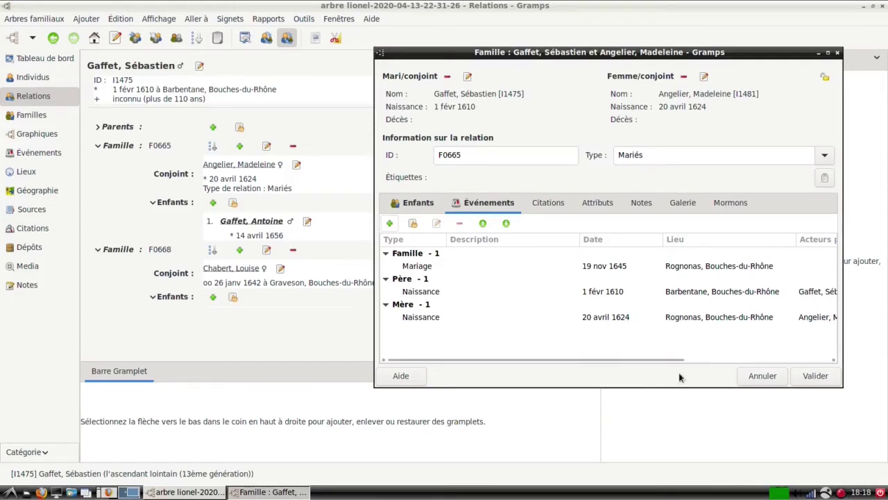
click(814, 376)
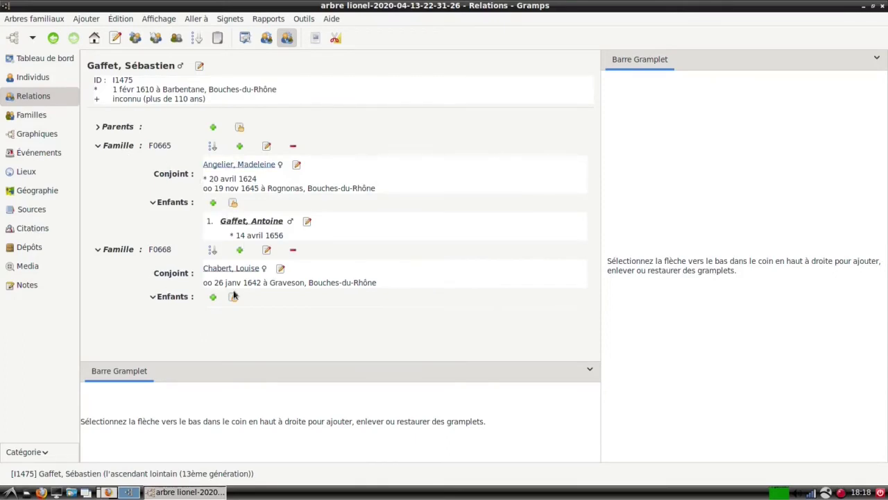
Step: Reorder the active man's family relations so that the wife married in 1642 comes first
click(196, 38)
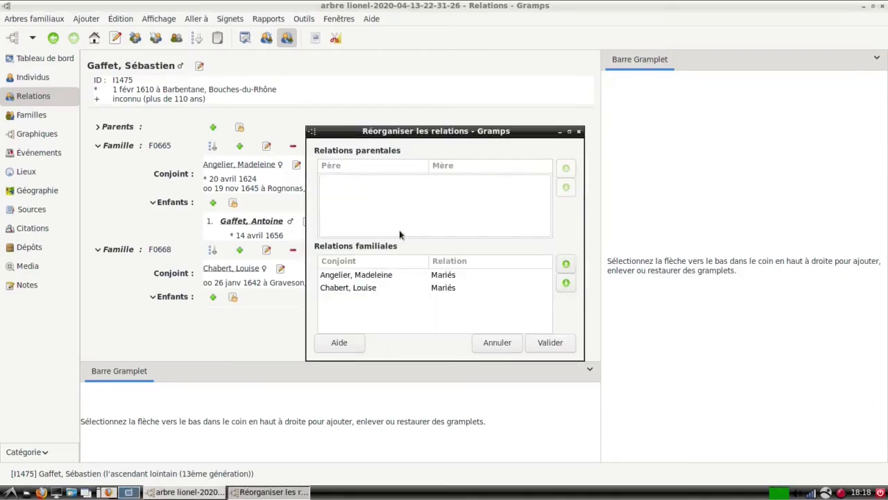
click(374, 287)
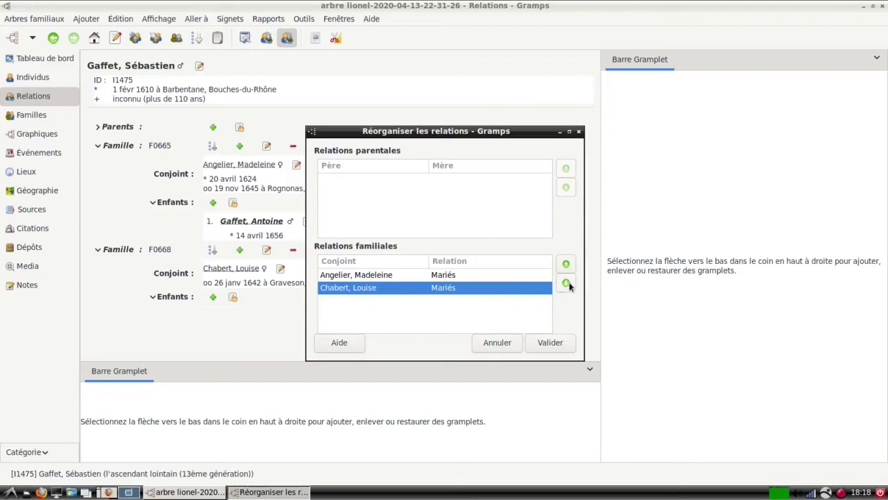
click(567, 263)
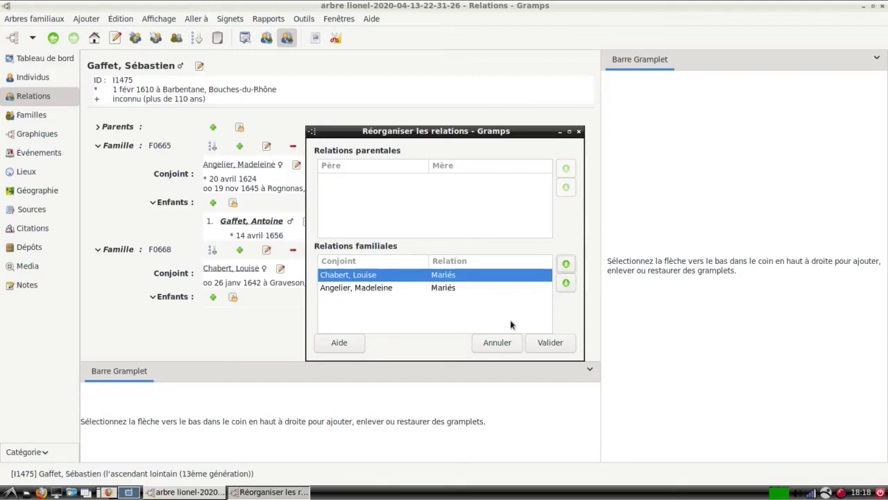
click(549, 343)
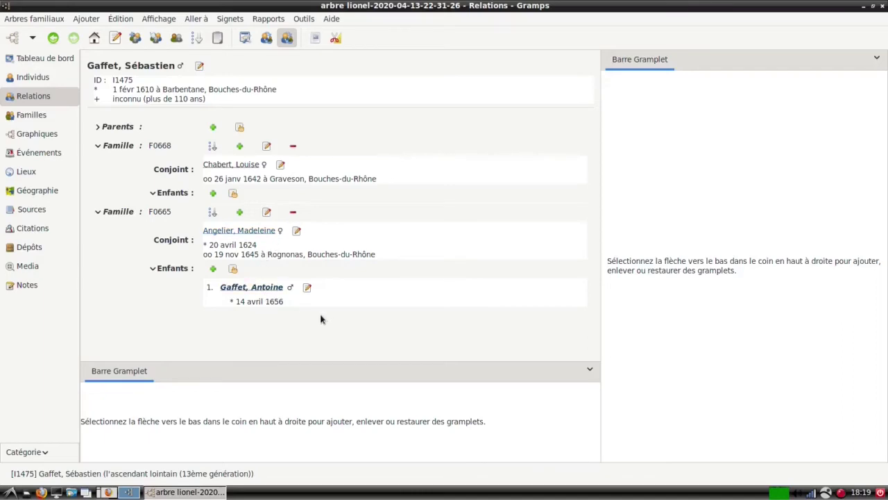
Step: Add a new daughter to the family of the 1645 marriage, with her given name and a birth event giving only the year
click(213, 269)
text(M)
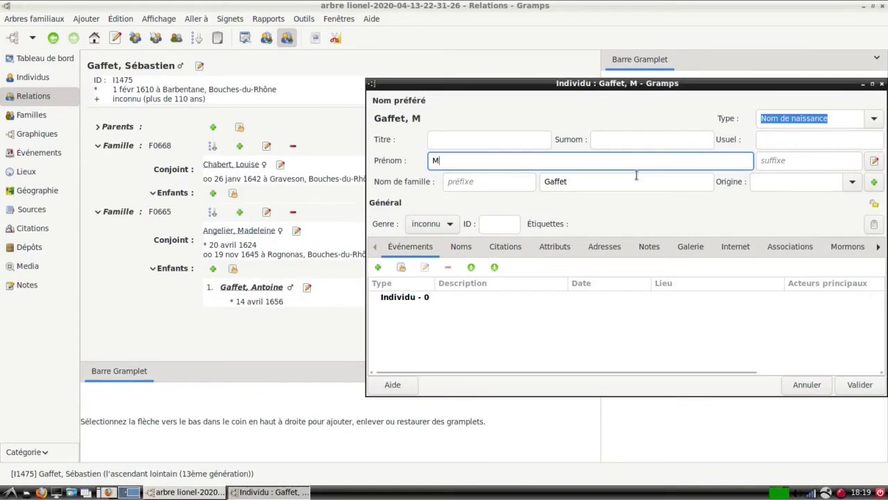
text(arie)
click(378, 267)
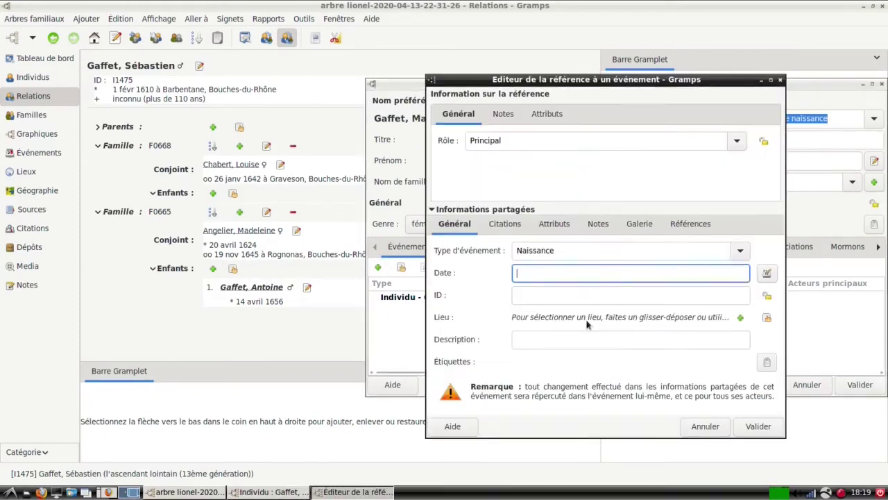
text(1656)
click(759, 426)
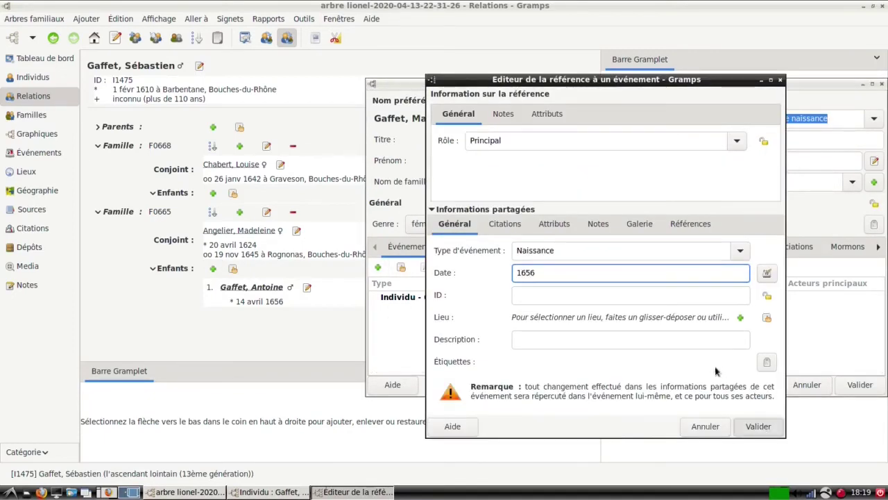
click(858, 387)
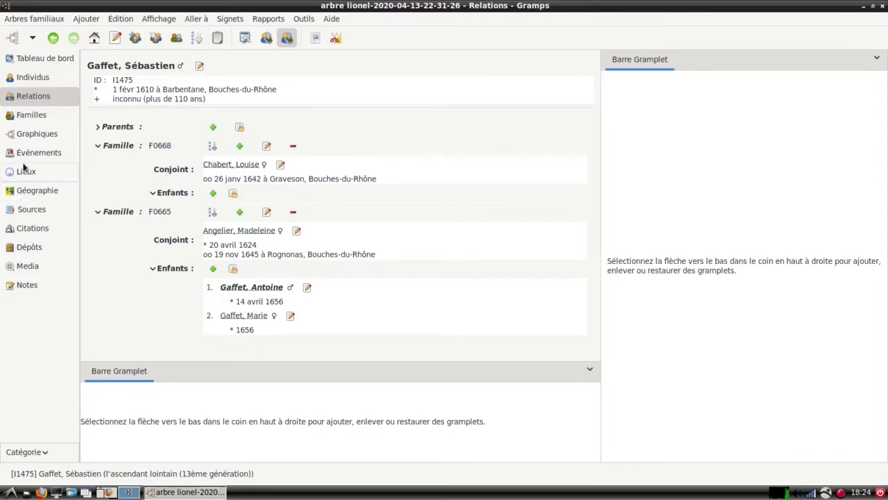
Step: Switch to the places list, then collapse and select the Bouches-du-Rhône department
click(40, 171)
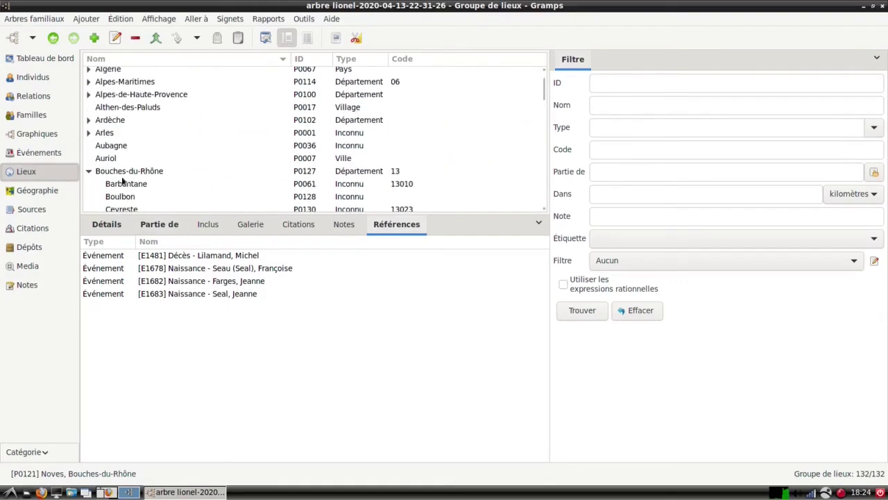
click(89, 173)
click(205, 176)
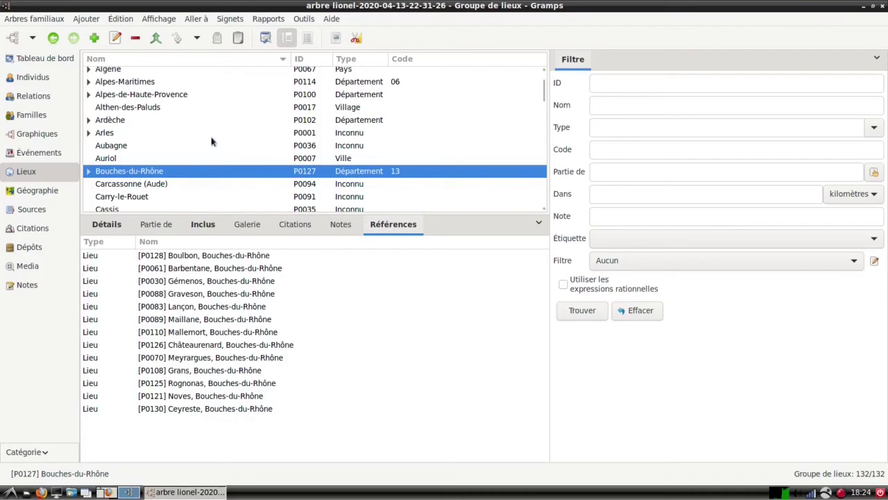
scroll(213, 136, down, 3)
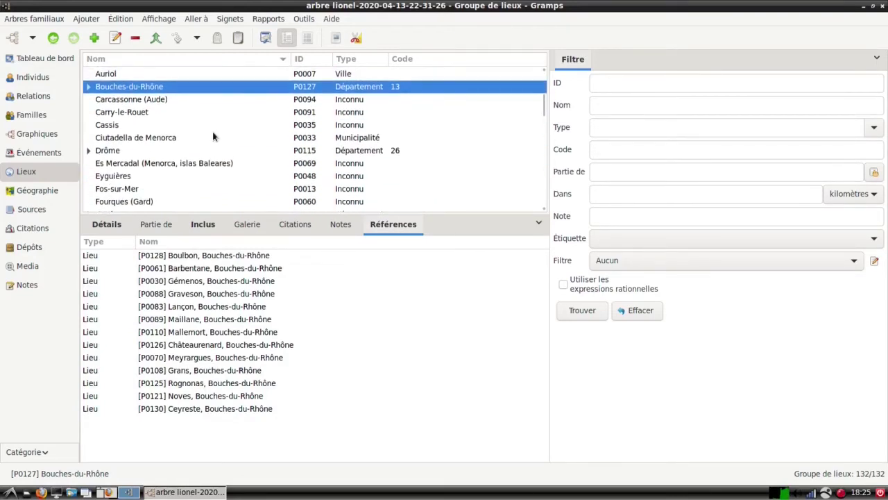
Step: Open the place Carcassonne (Aude) for editing and remove the bracketed department from its name
click(179, 101)
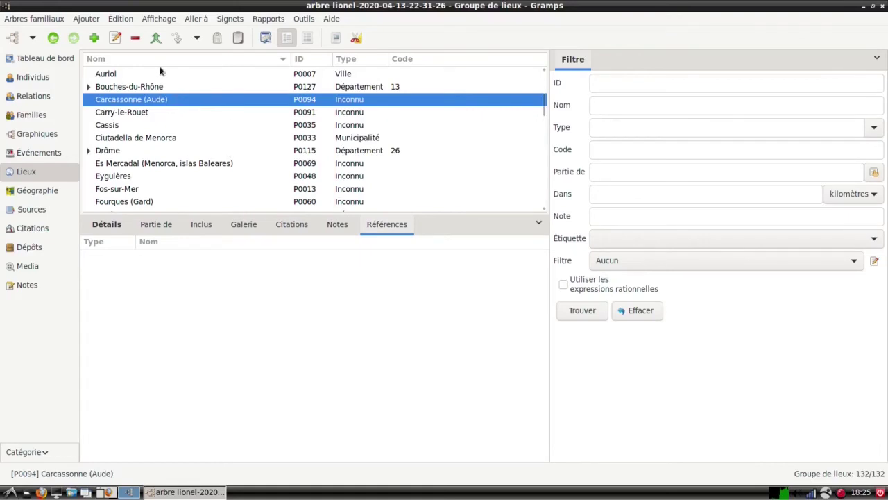
click(115, 39)
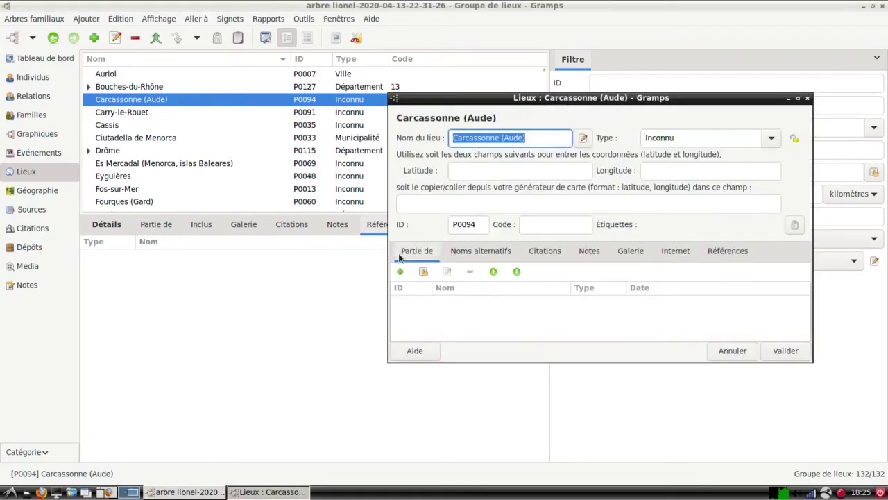
click(540, 139)
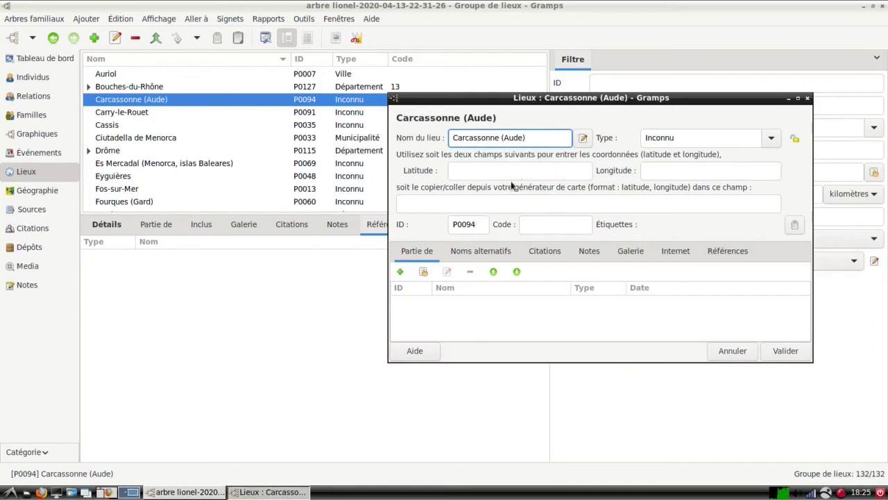
key(BackSpace)
key(BackSpace)
key(BackSpace)
key(BackSpace)
key(BackSpace)
click(400, 273)
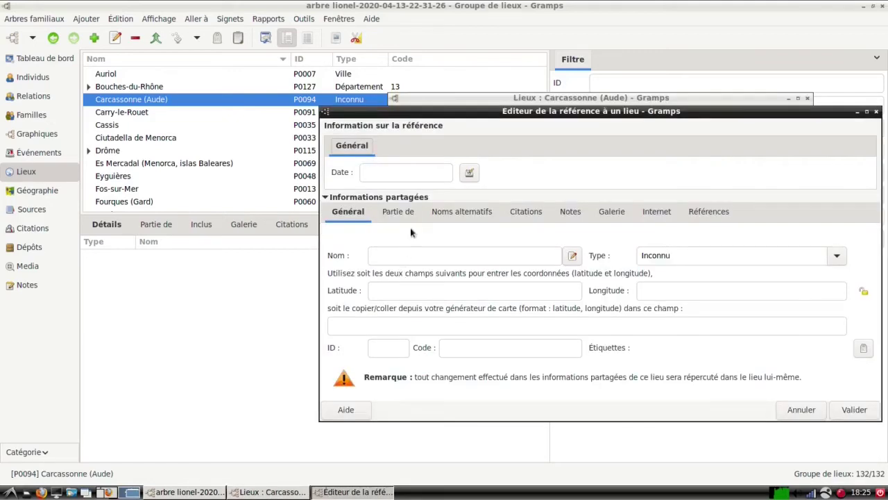
click(408, 254)
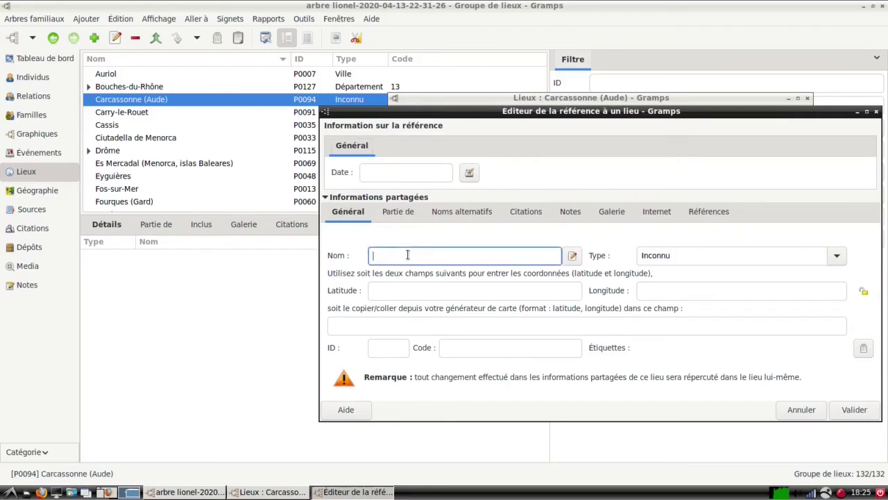
click(799, 410)
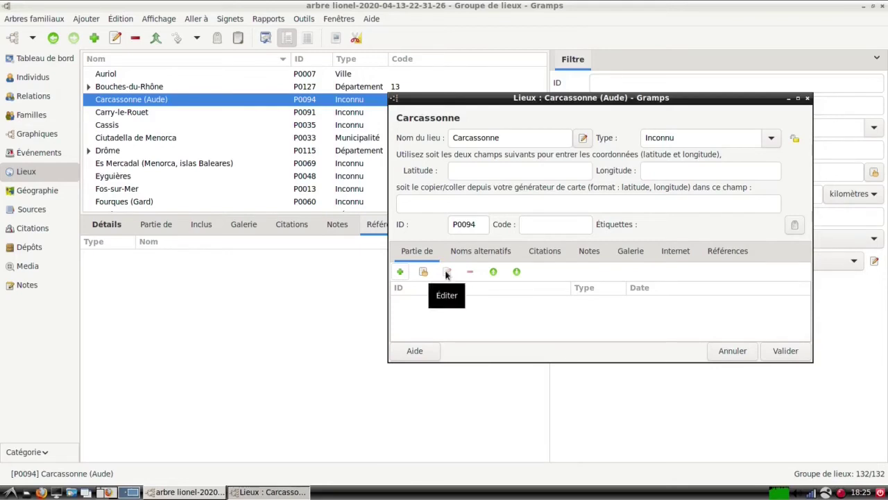
Step: Create a new enclosing place named Aude with code 11 for Carcassonne
click(401, 272)
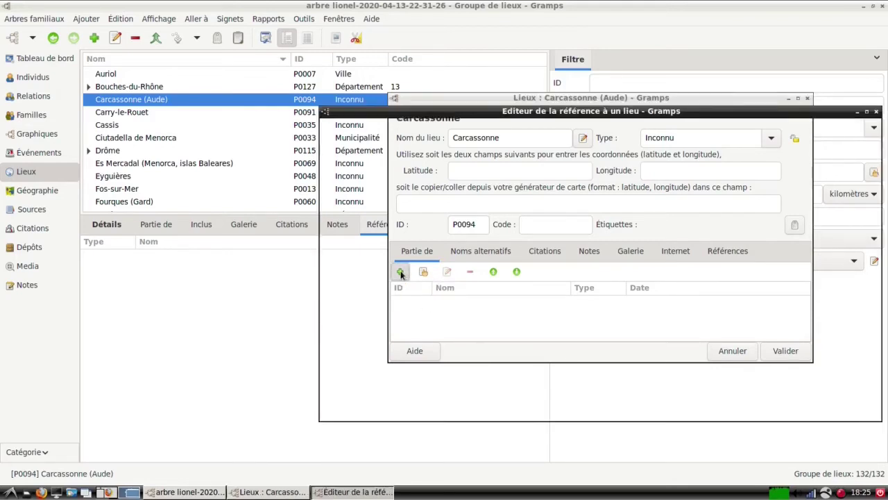
click(414, 258)
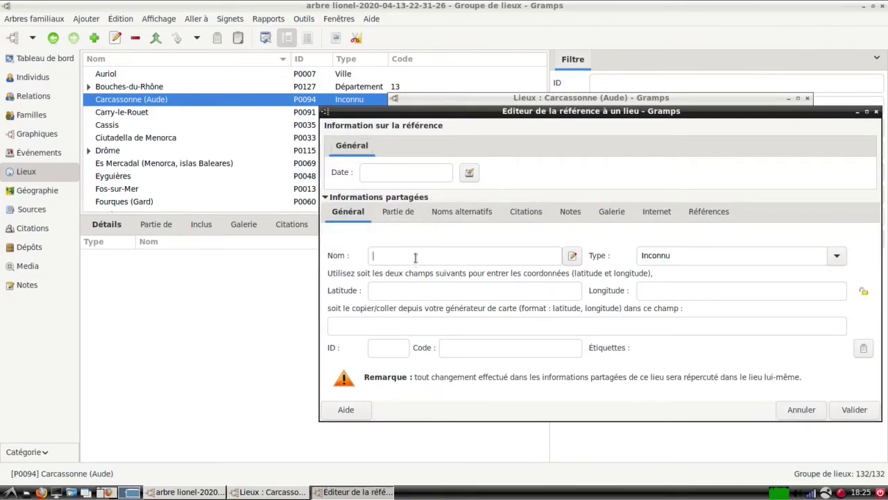
text(Aude)
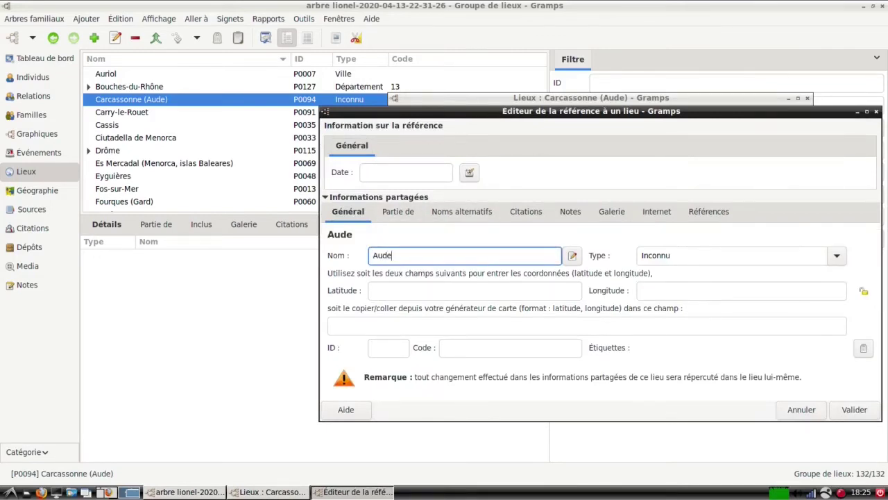
click(496, 347)
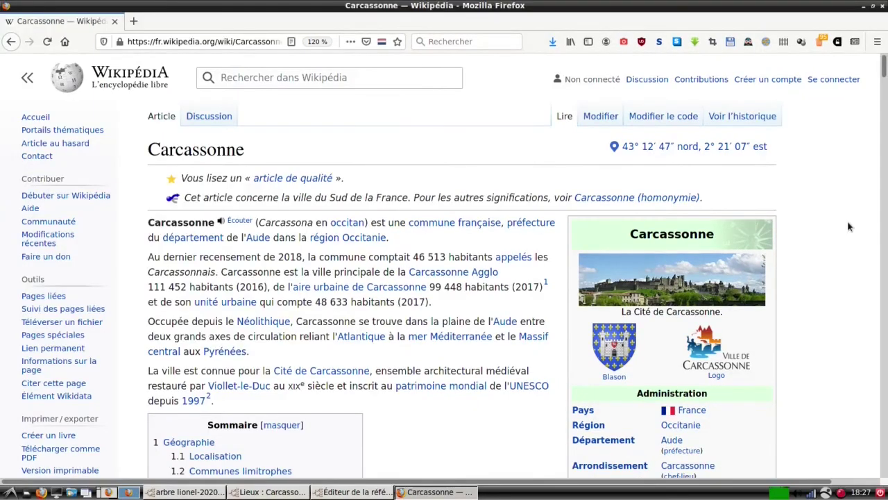
key(alt+Tab)
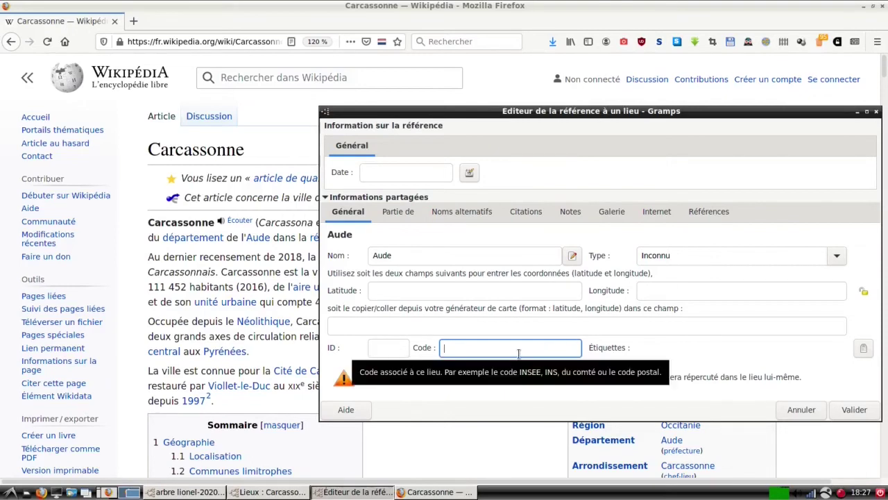
text(11)
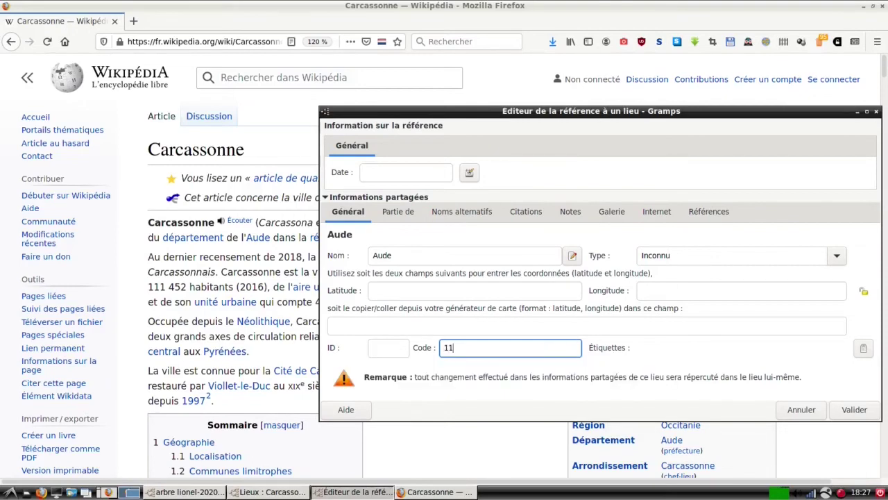
click(854, 410)
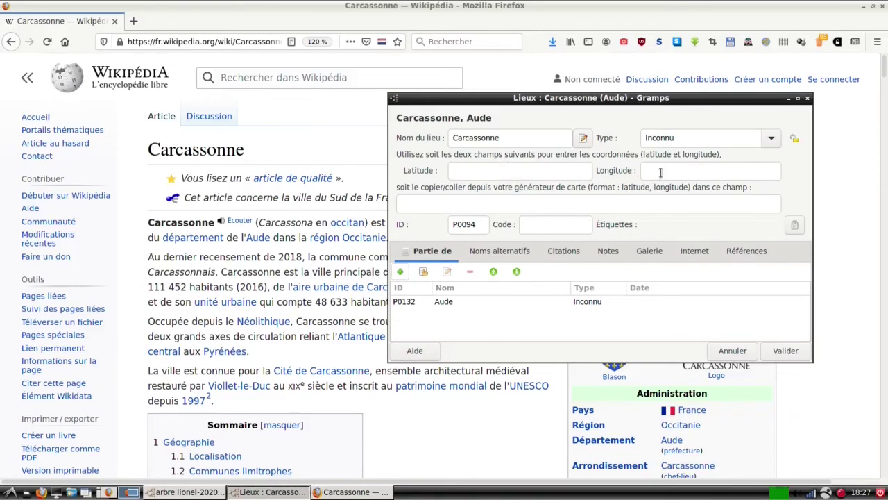
Step: Copy the coordinates "43° 12′ 47″ nord, 2° 21′ 07″ est" from the Carcassonne Wikipedia article into the place's combined coordinates field
mouse_move(660, 172)
click(417, 59)
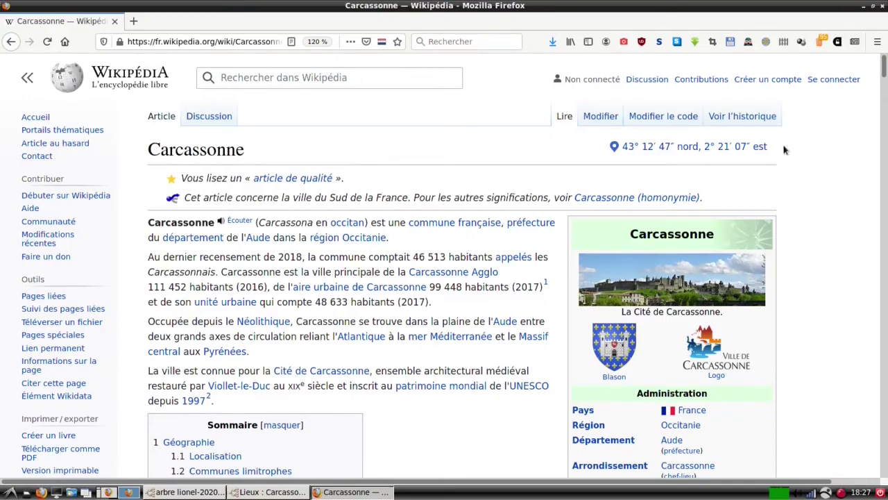
drag(785, 147, 722, 166)
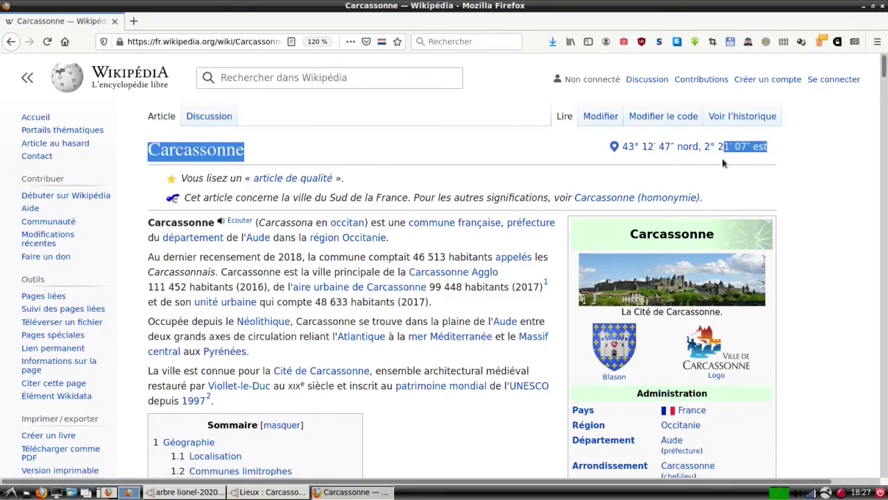
click(724, 163)
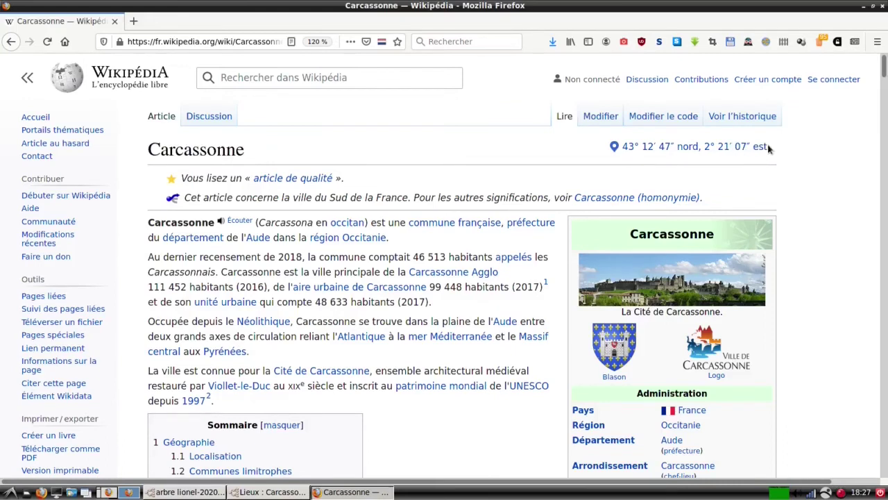
drag(769, 148, 622, 148)
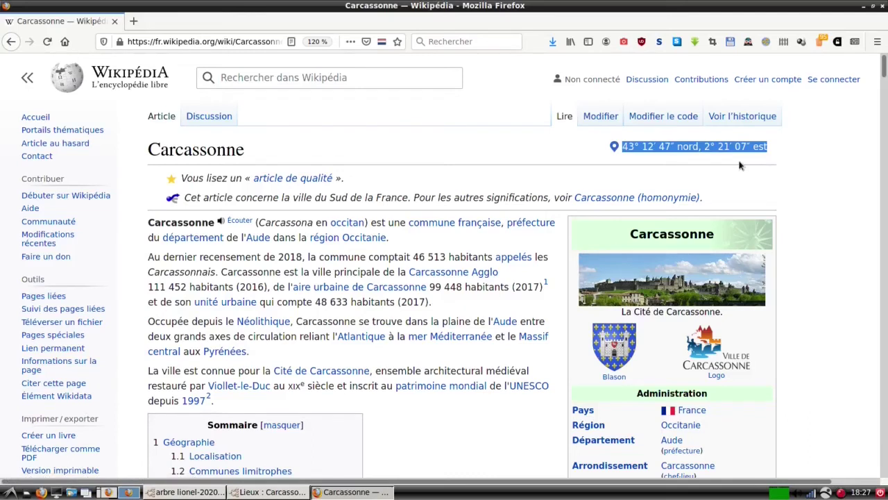
key(alt+Tab)
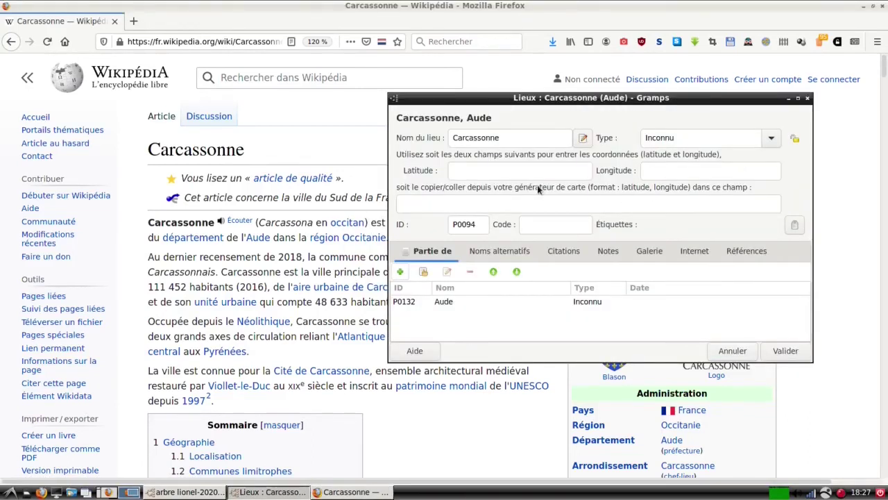
click(525, 204)
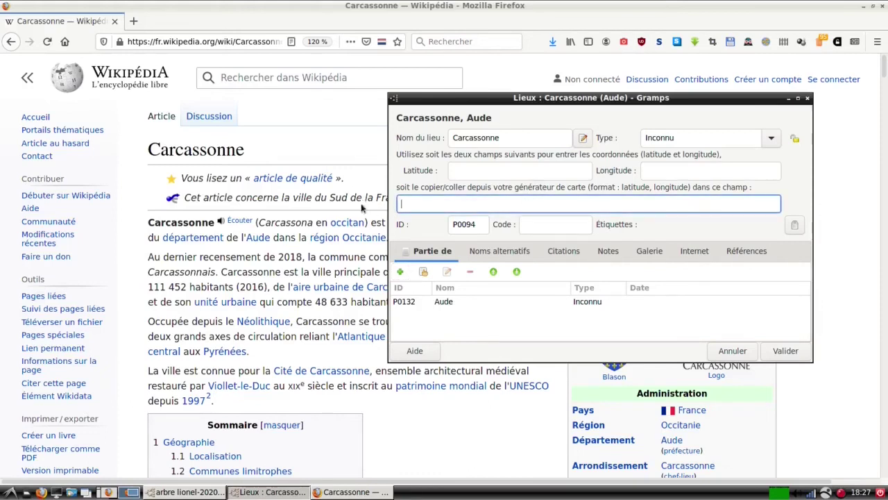
text(43° 12' 47" nord, 2° 21' 07" est)
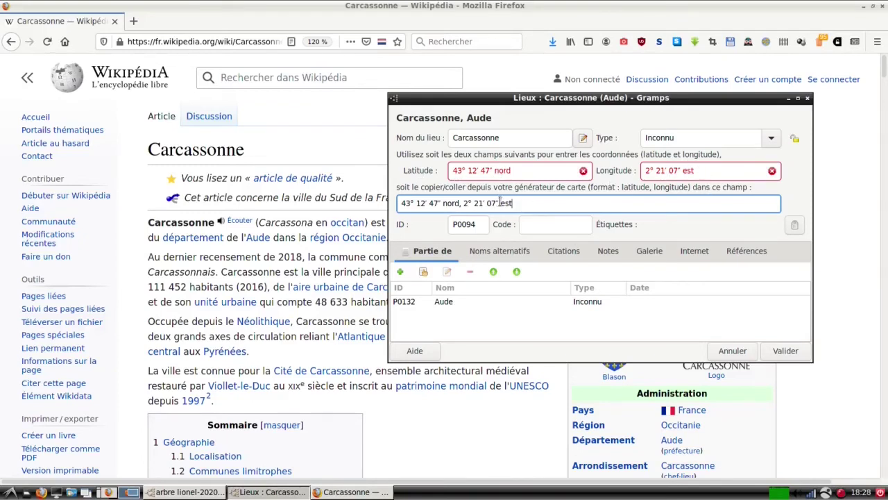
Step: Abbreviate the direction words in Carcassonne's coordinates so they read 43° 12′ 47″ N, 2° 21′ 07″ E
key(BackSpace)
text(E)
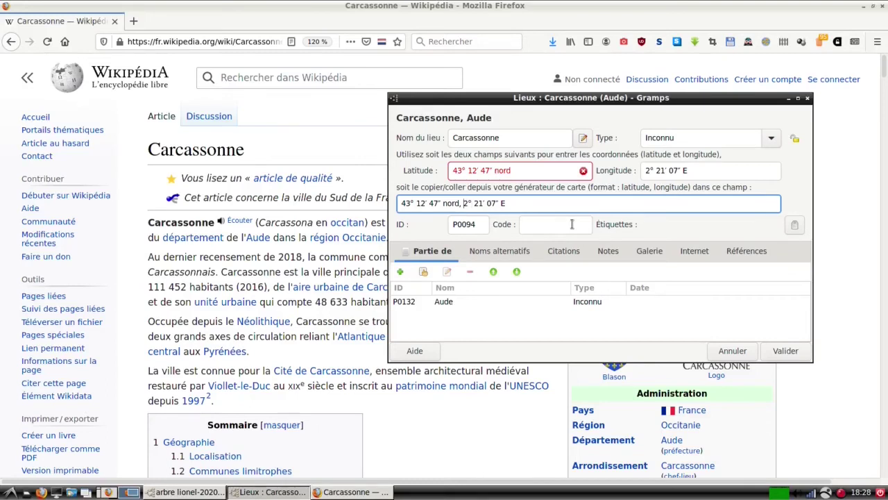
key(BackSpace)
key(BackSpace)
key(BackSpace)
key(BackSpace)
text(N)
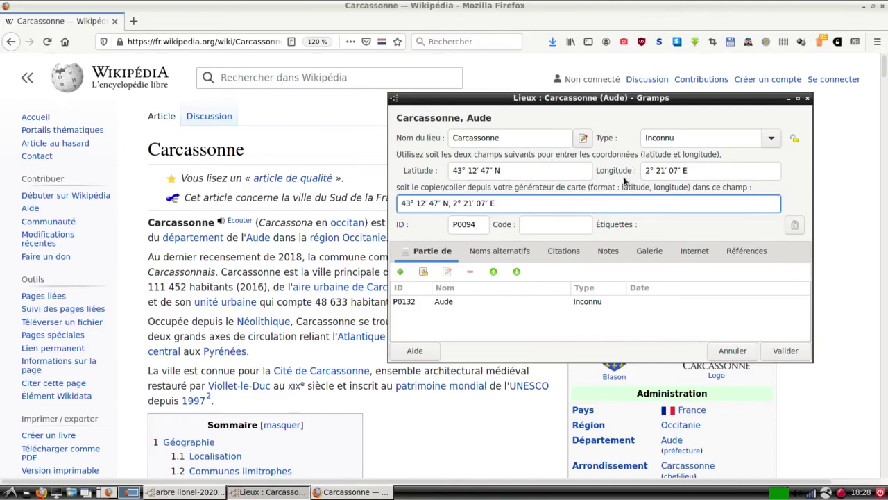
Step: Copy the commune code 11069 from the Carcassonne Wikipedia article into the place's code
click(542, 223)
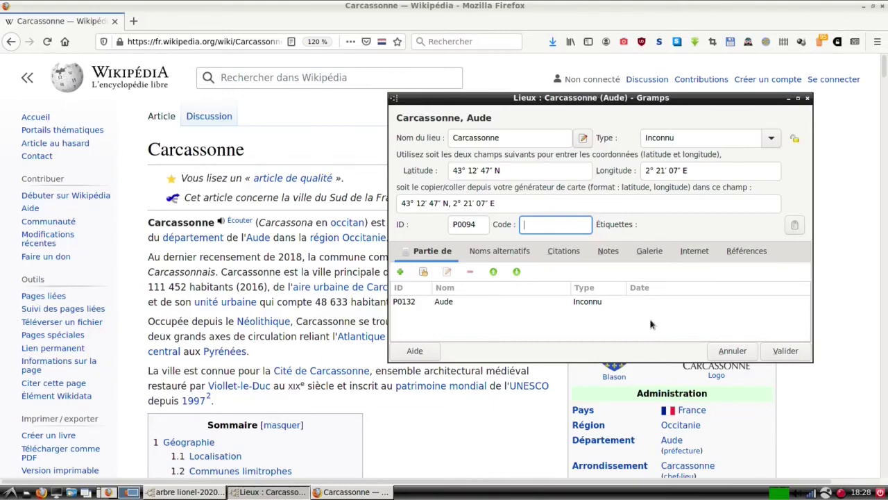
key(alt+Tab)
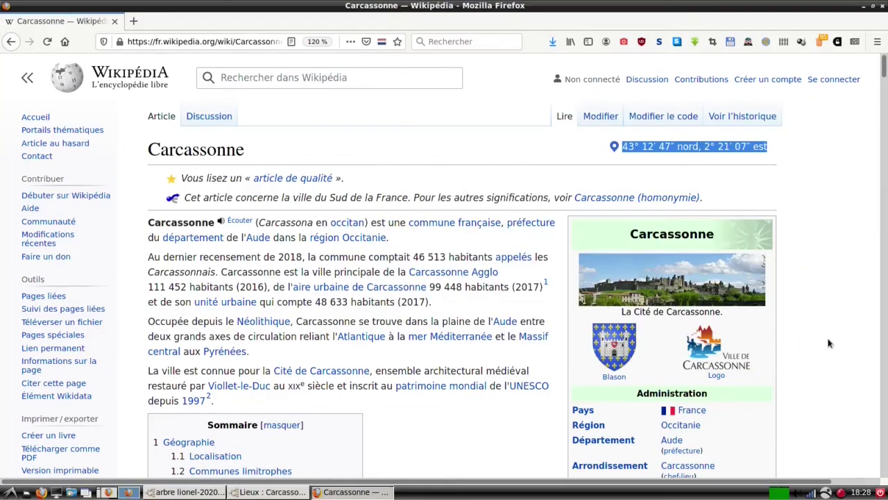
scroll(828, 343, down, 4)
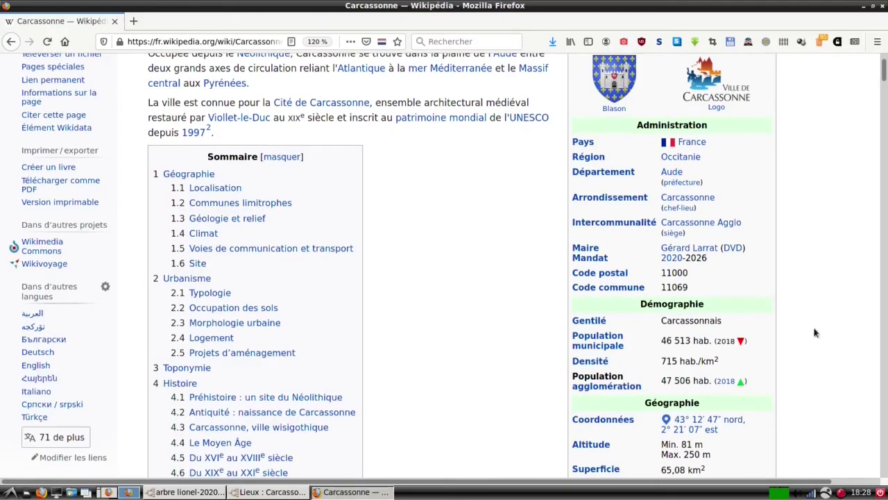
scroll(837, 236, down, 3)
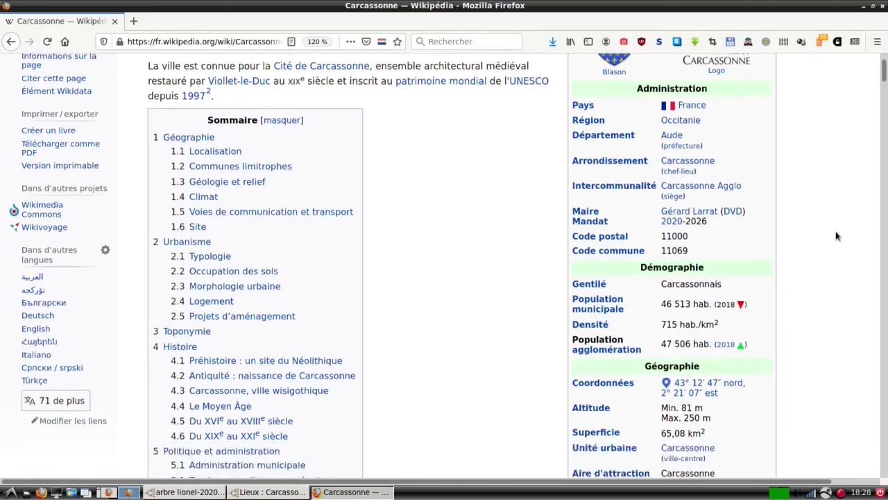
scroll(836, 236, up, 3)
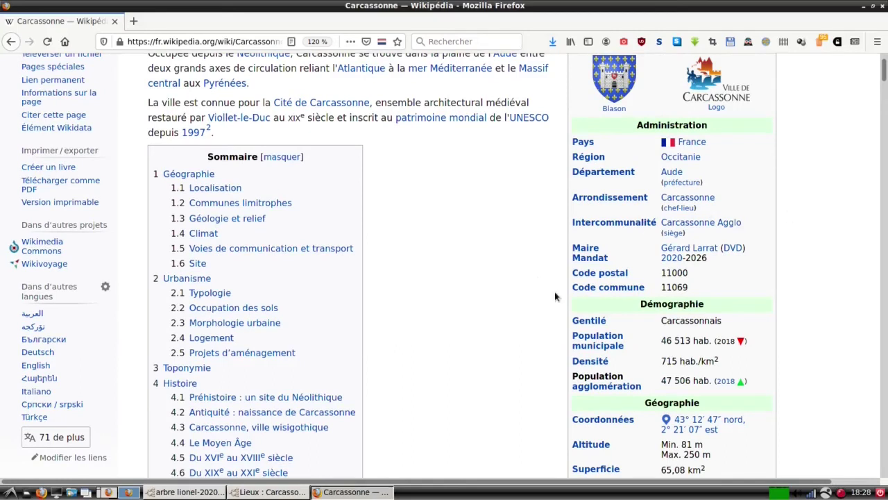
drag(690, 288, 658, 290)
click(702, 291)
key(alt+Tab)
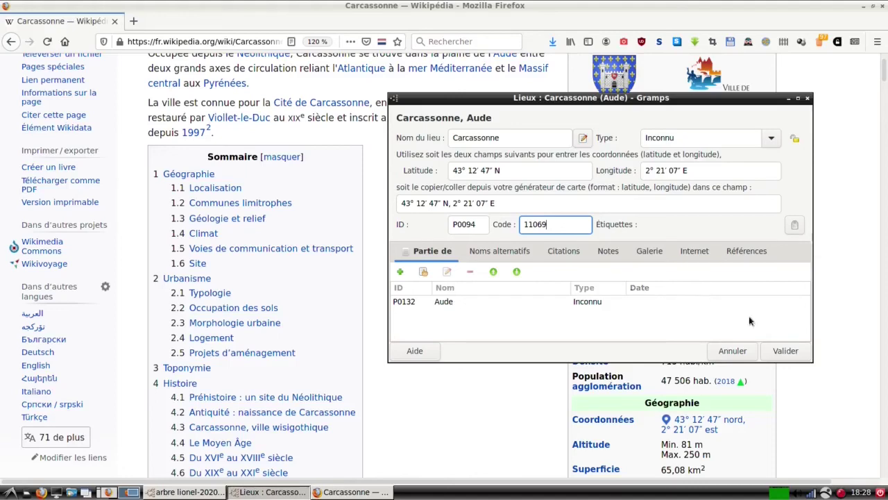
Step: Save the place Carcassonne and collapse the Aude branch in the places list
click(785, 351)
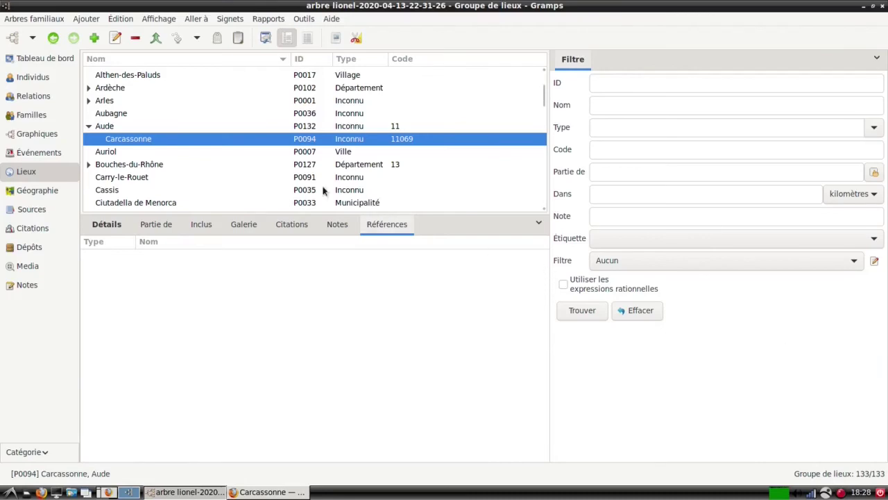
click(89, 127)
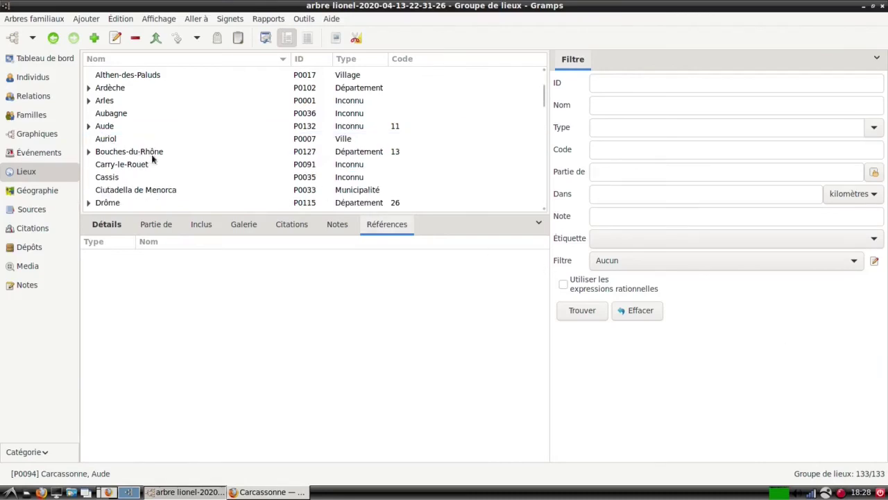
scroll(192, 152, up, 3)
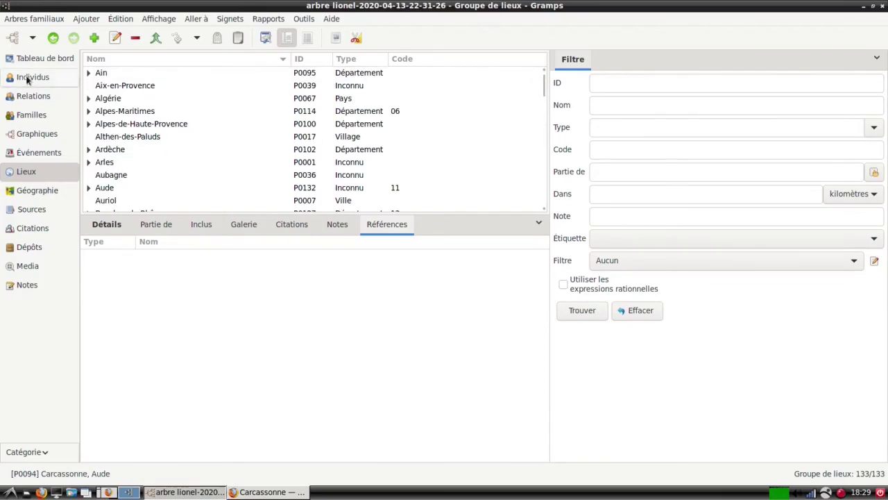
Step: Show the pedigree chart of the active man, follow his descendants down three generations through his son and granddaughter, and examine the ancestors shown
click(49, 78)
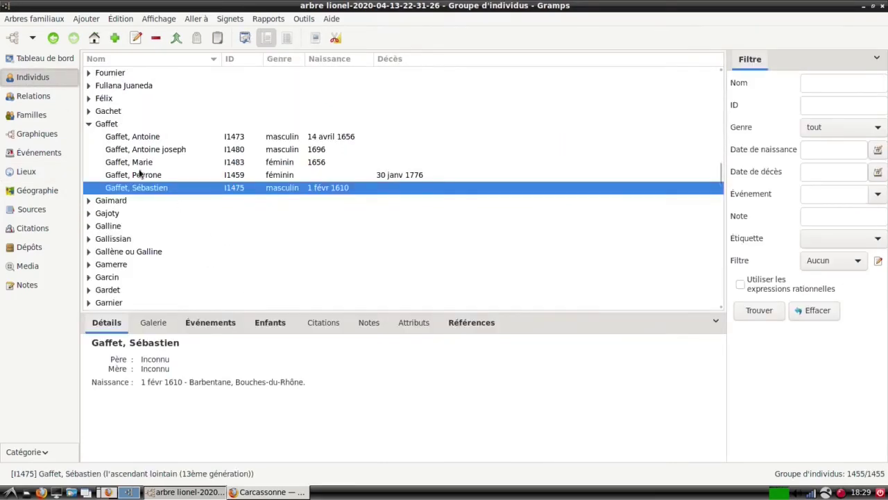
click(31, 134)
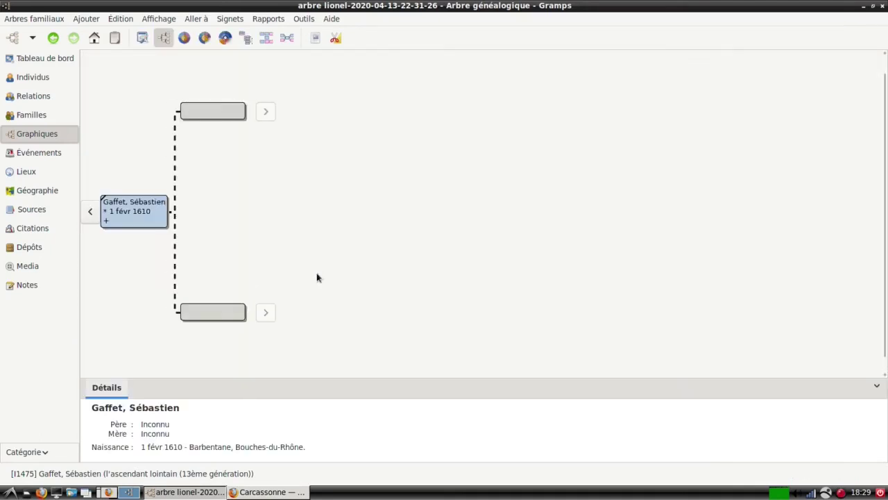
click(89, 212)
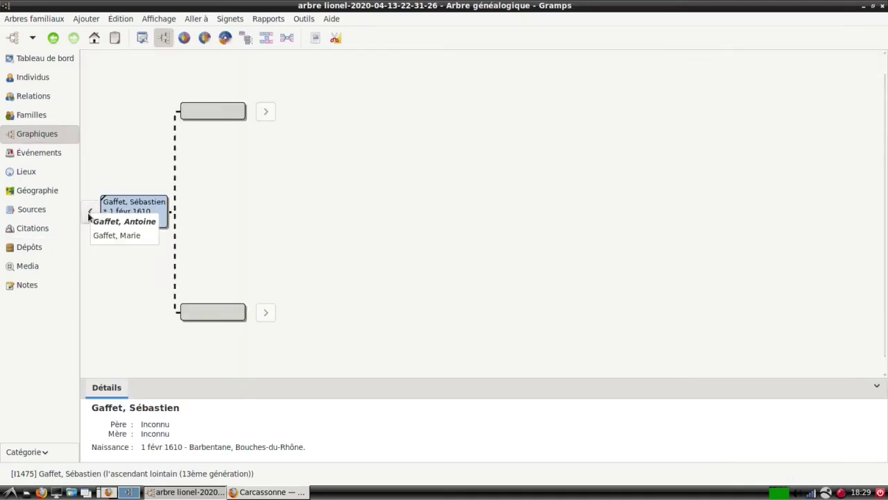
click(93, 222)
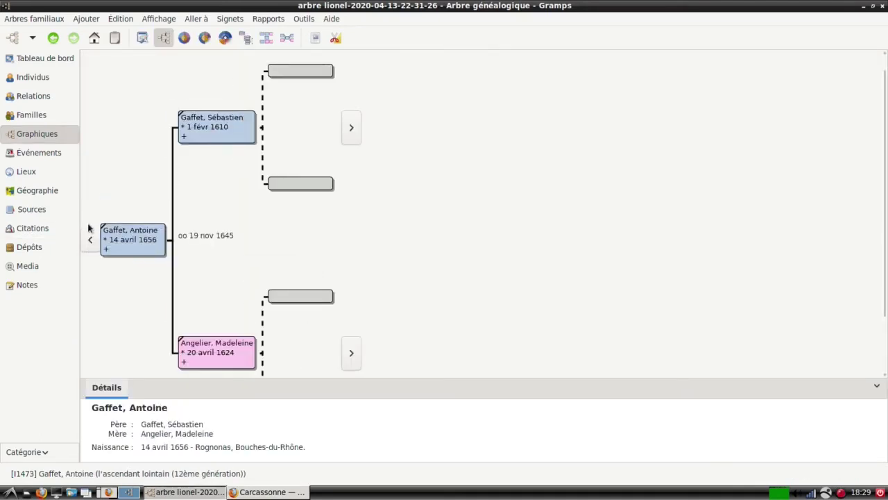
click(89, 238)
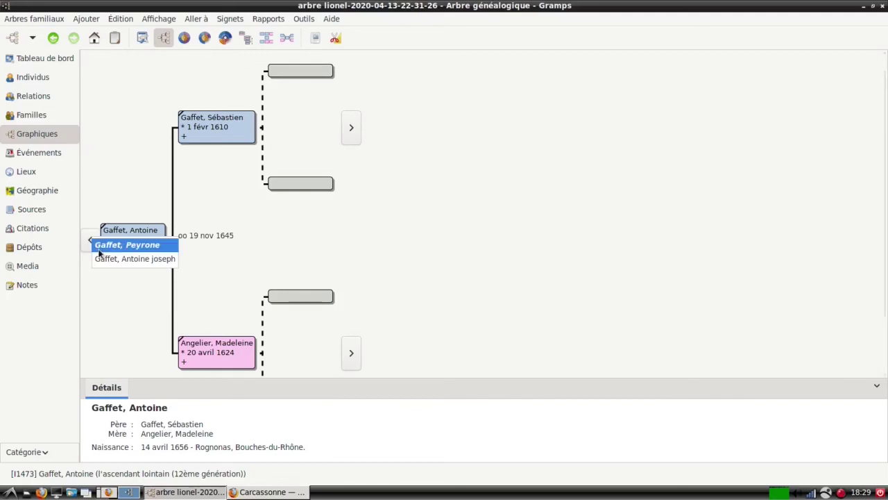
click(99, 249)
click(89, 271)
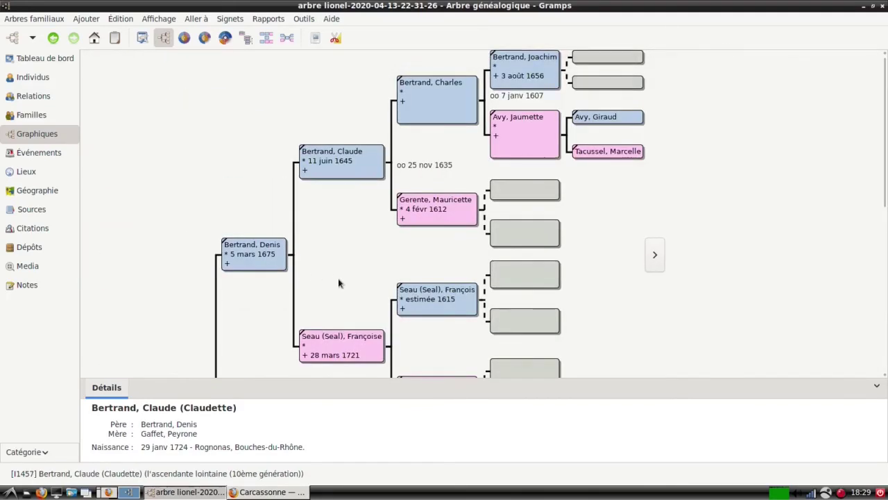
drag(331, 327, 338, 229)
drag(278, 331, 270, 230)
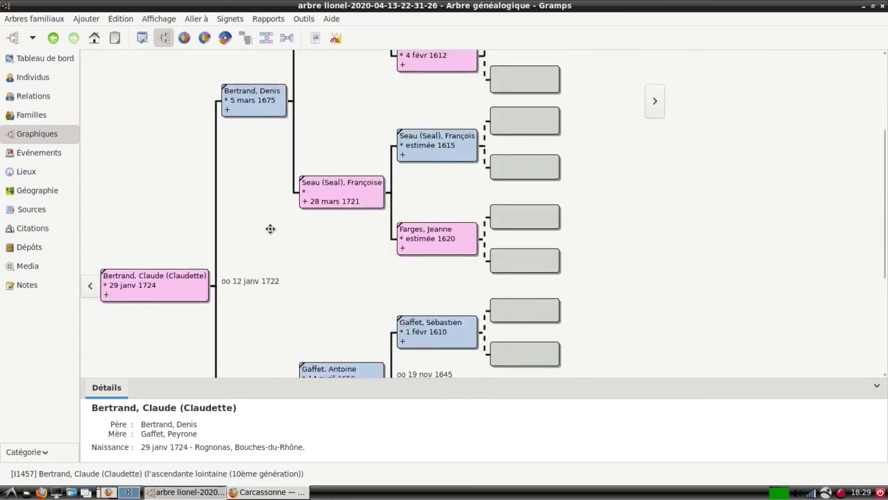
Step: Move the pedigree chart down one generation to the active woman's daughter and examine her maternal ancestors
click(88, 286)
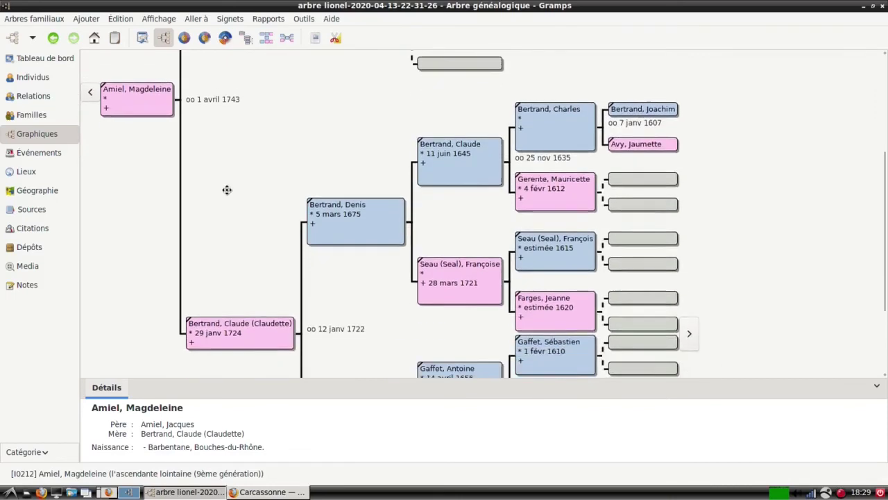
drag(227, 190, 243, 79)
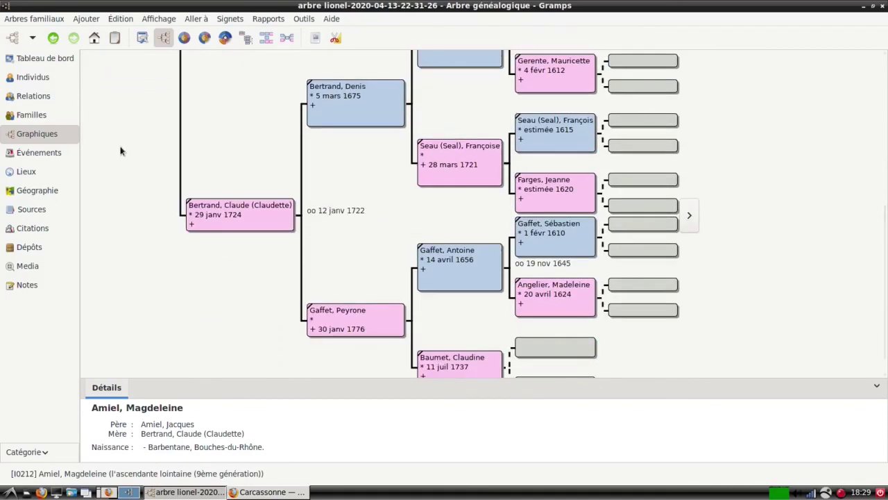
Step: Open the preferences and review the general, family tree, display, date, warning, colour, genealogical symbol and theme settings
click(118, 19)
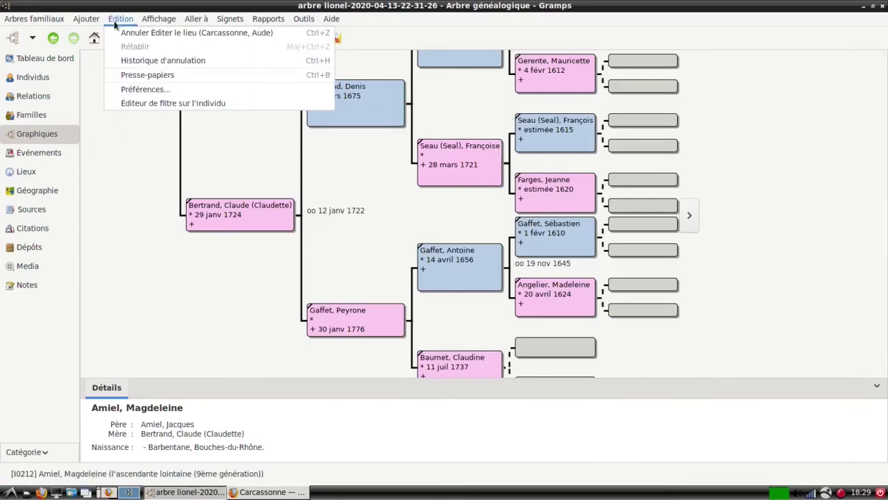
click(126, 95)
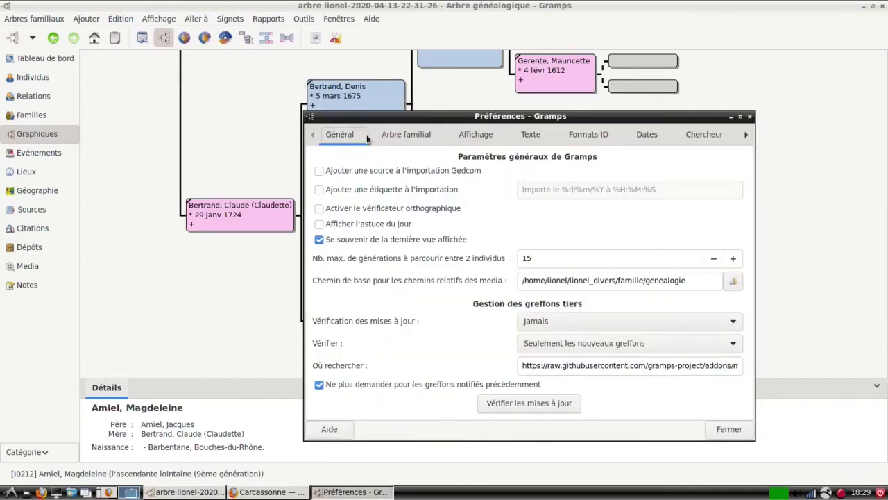
click(406, 136)
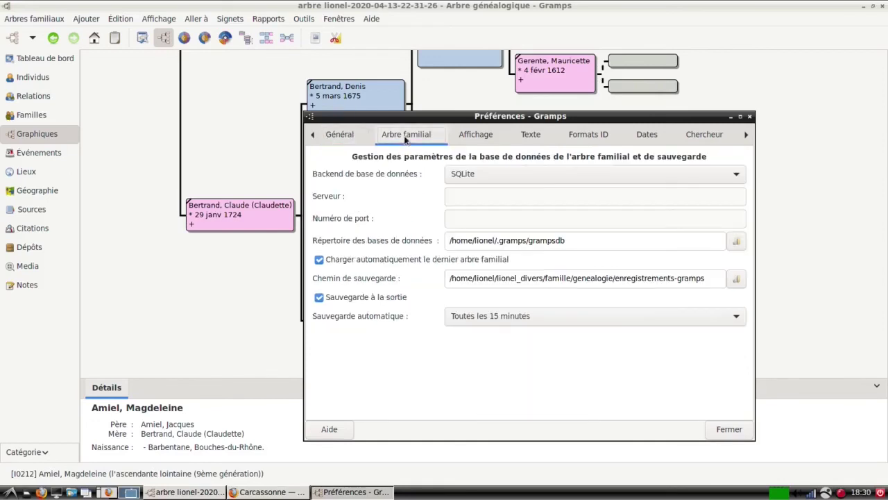
click(474, 135)
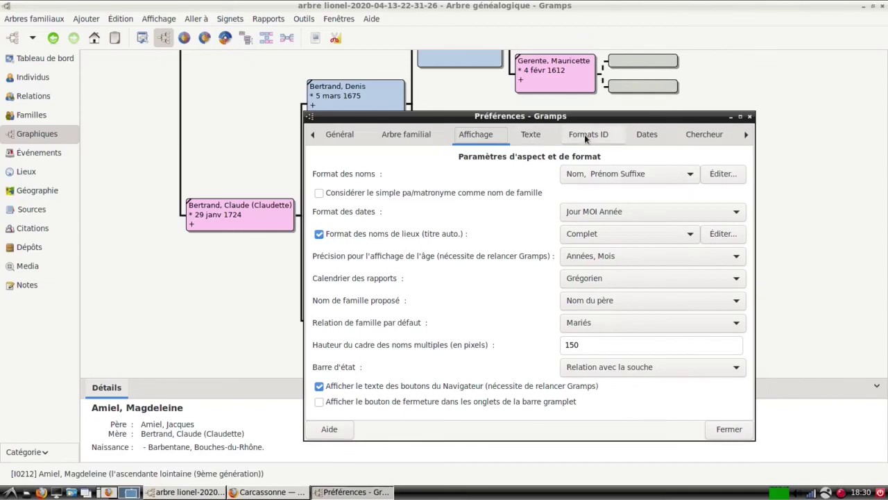
click(645, 136)
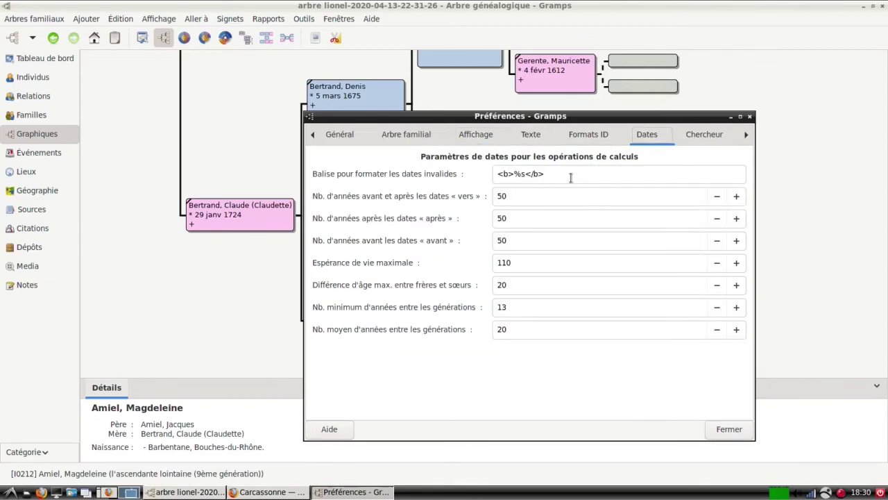
click(746, 134)
click(746, 134)
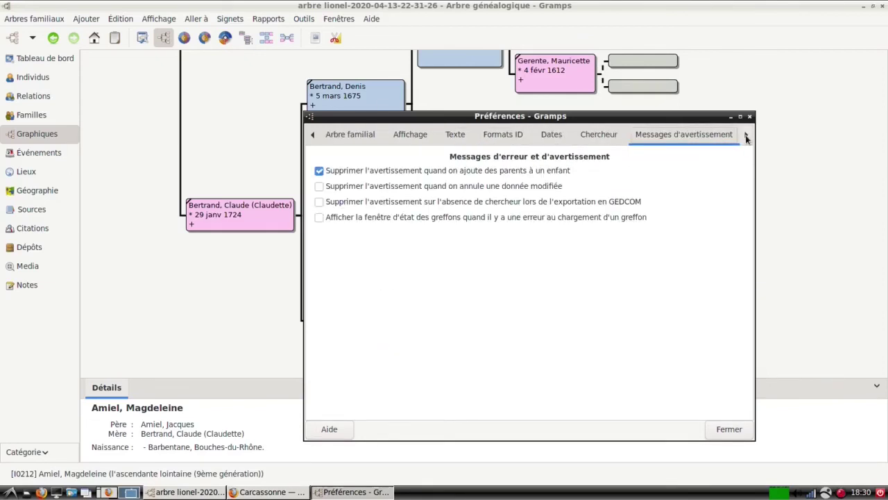
click(746, 137)
click(746, 137)
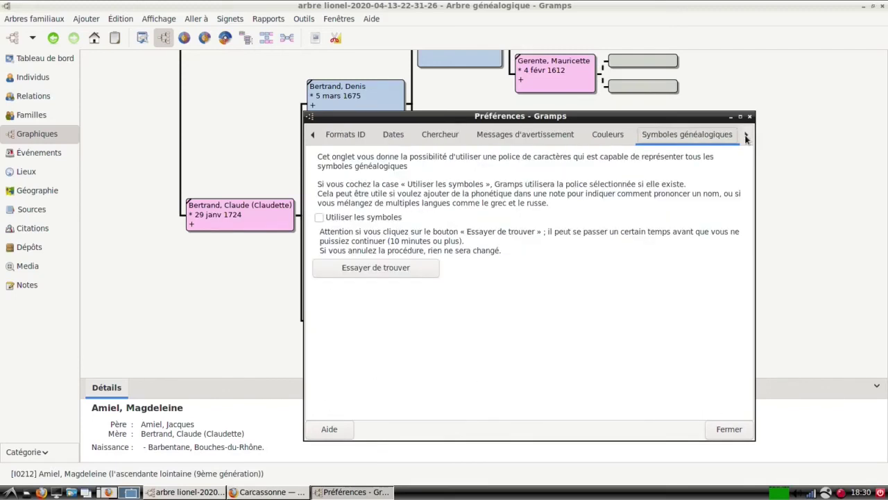
click(746, 137)
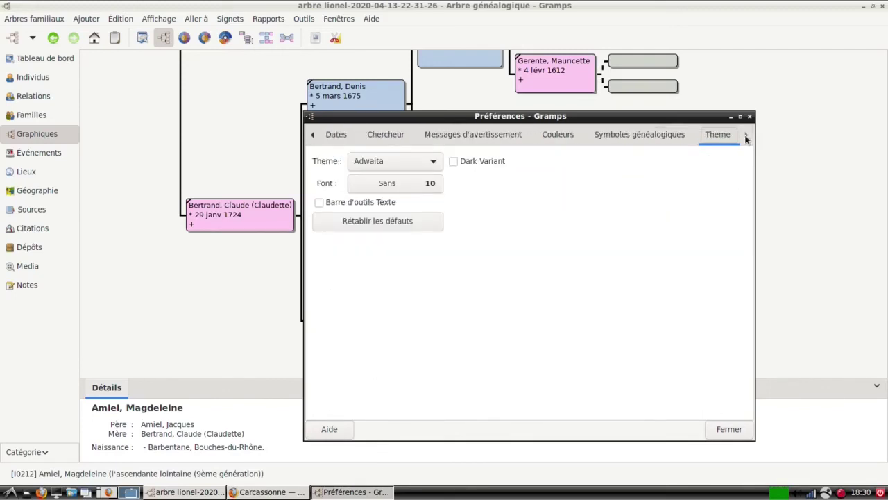
click(566, 135)
Step: Turn on the dark variant of the Adwaita theme and close the preferences
click(716, 139)
click(453, 162)
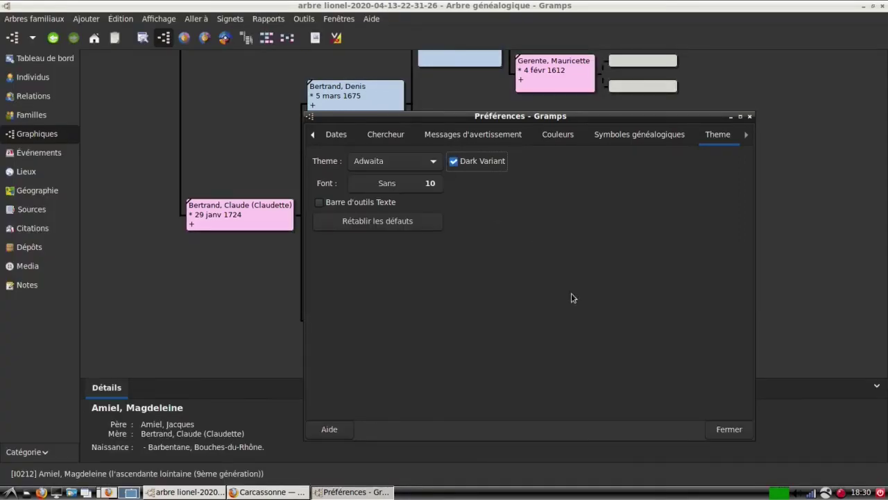
click(729, 430)
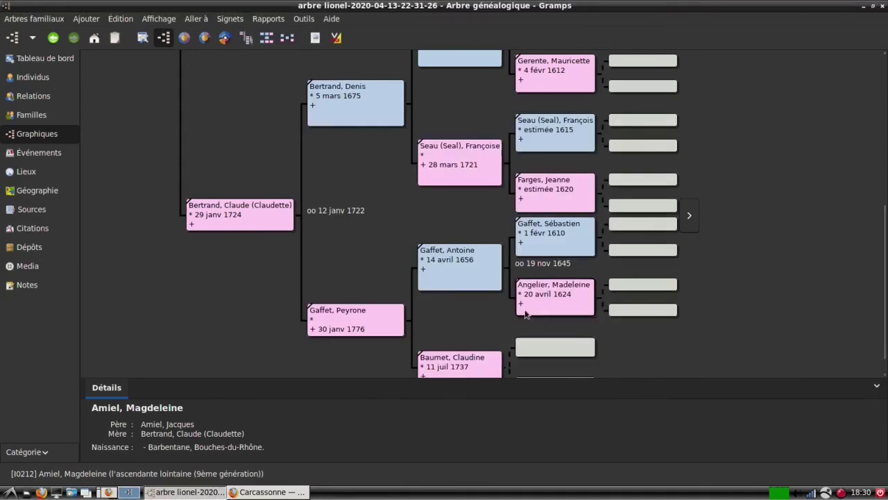
Step: Review the pedigree chart in the dark theme and the active woman's relations, visiting her mother's relations and returning to hers
scroll(375, 243, up, 3)
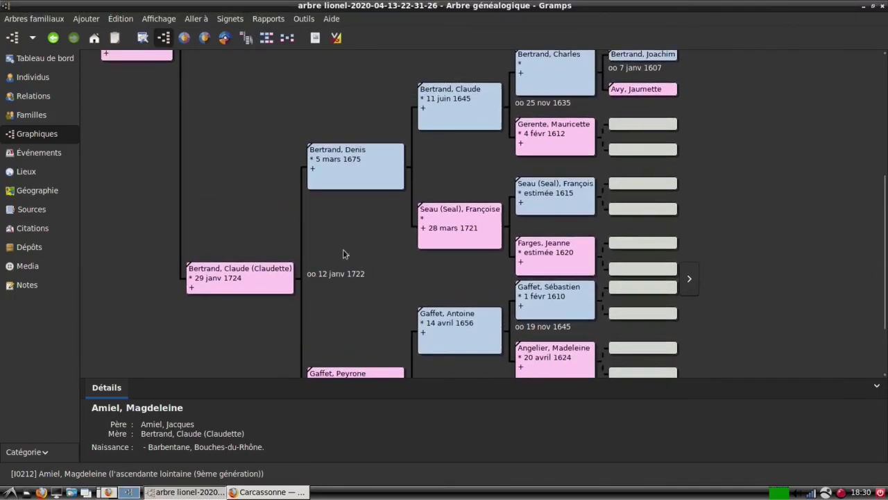
scroll(239, 180, up, 10)
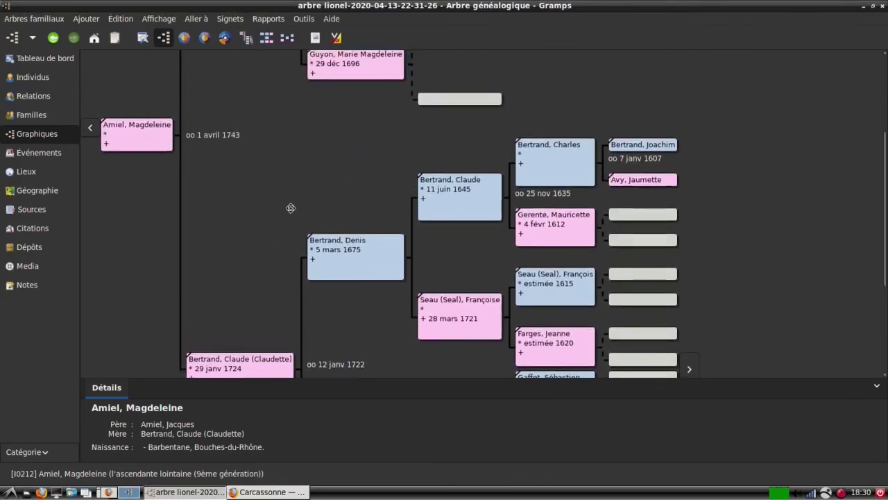
click(28, 97)
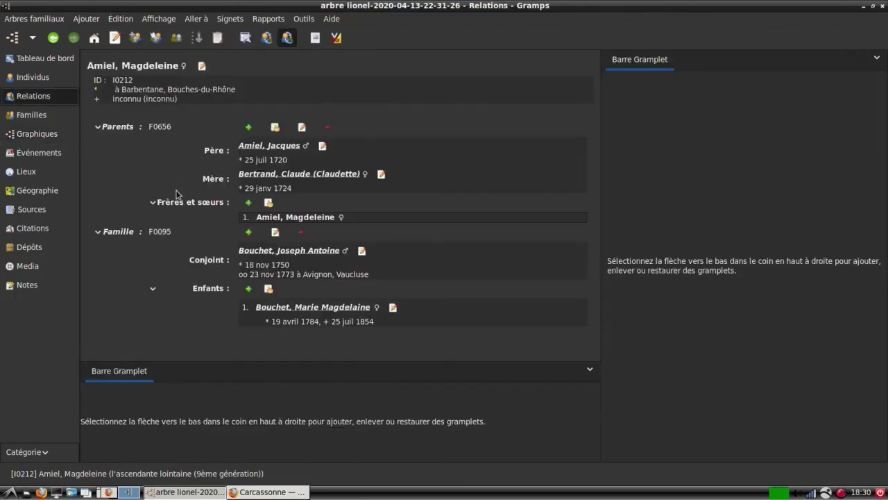
click(262, 175)
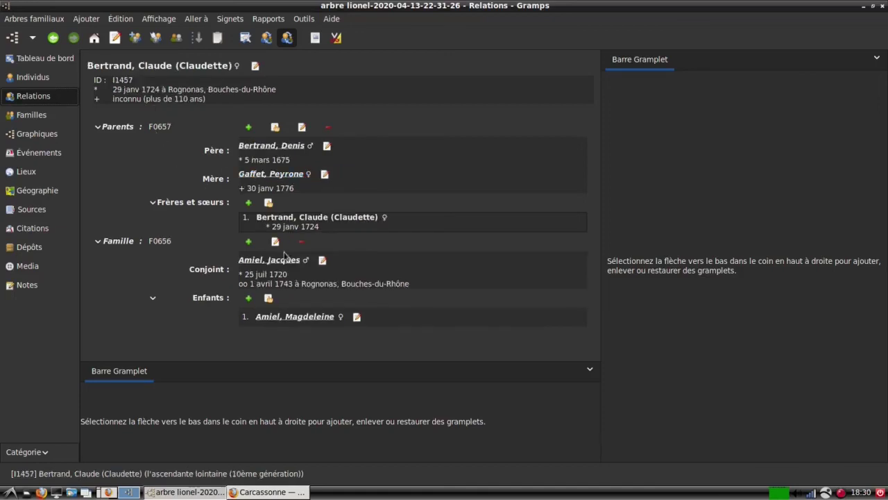
click(268, 318)
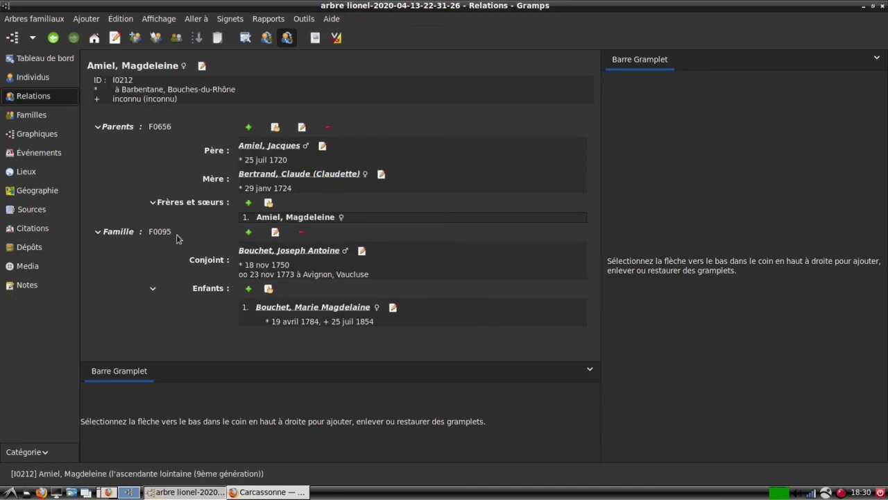